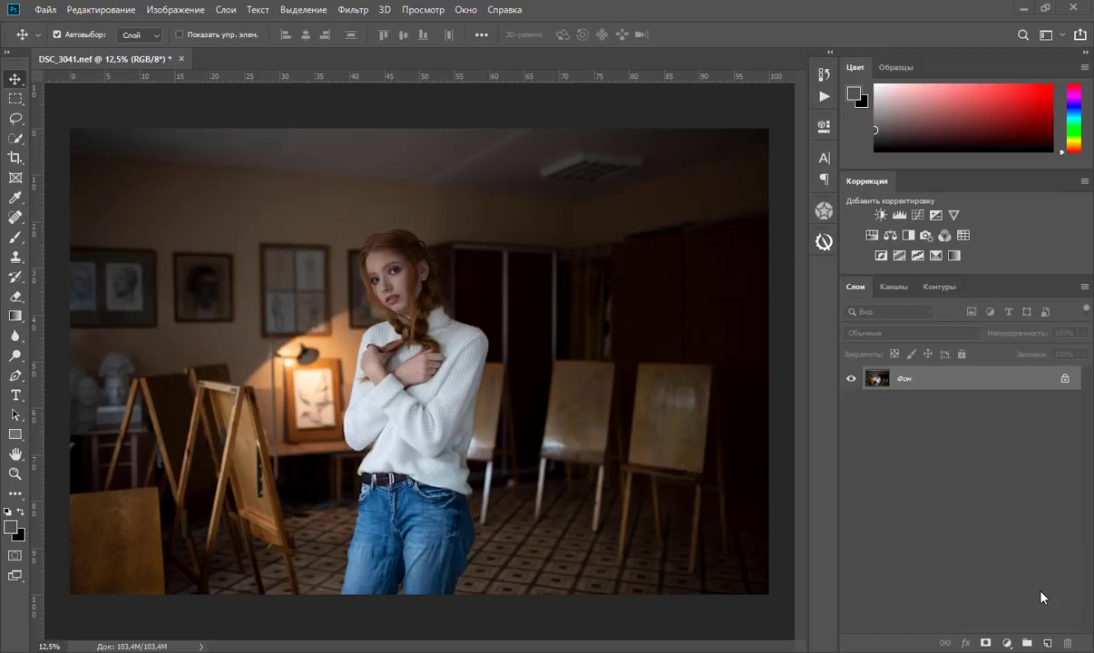
Step: Open the Color Master VIP panel from the right-hand dock beside the studio photo
{"action": "left_click", "coordinate": [823, 241]}
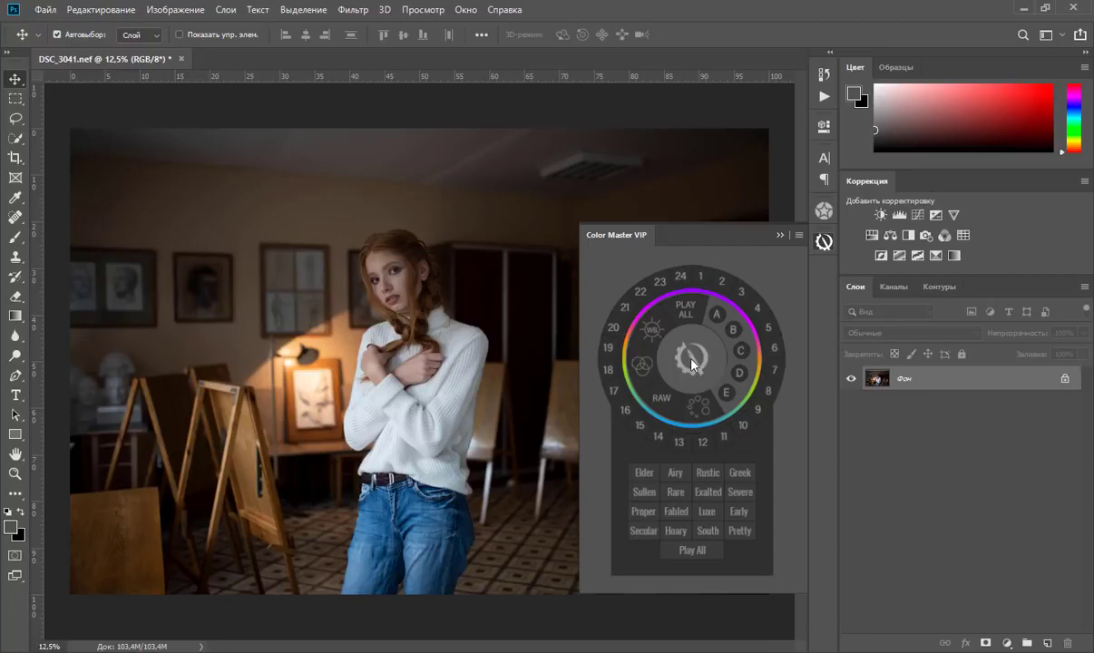
Step: Use the Color Master VIP wheel's centre gear to build a Base smart-object layer with Camera Raw
{"action": "left_click", "coordinate": [700, 363]}
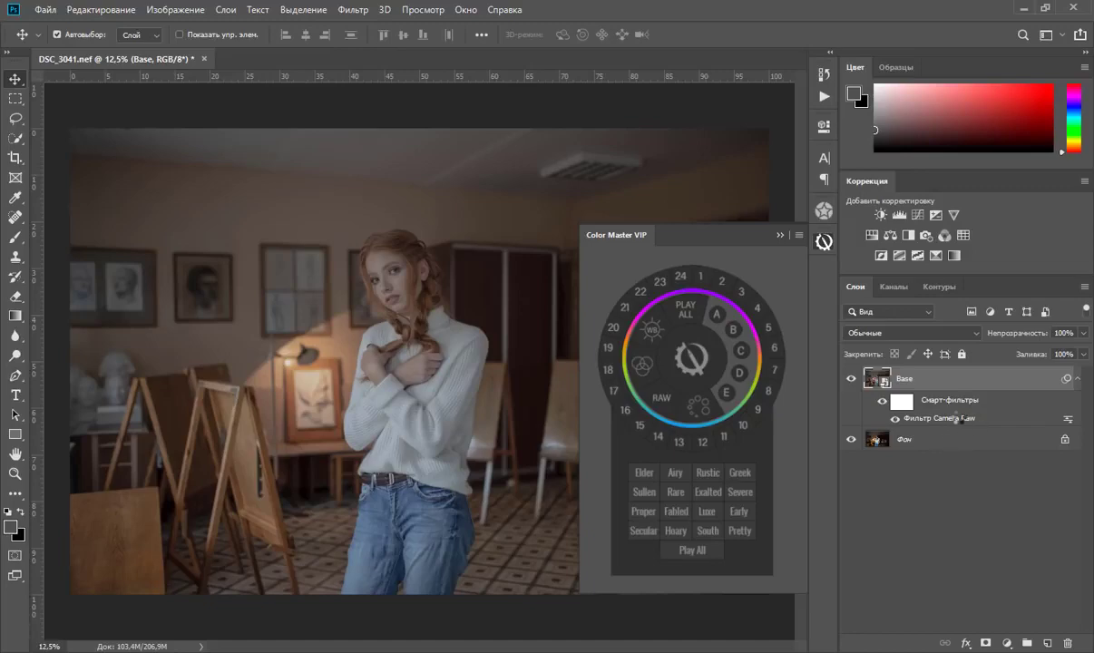
{"action": "double_click", "coordinate": [958, 418]}
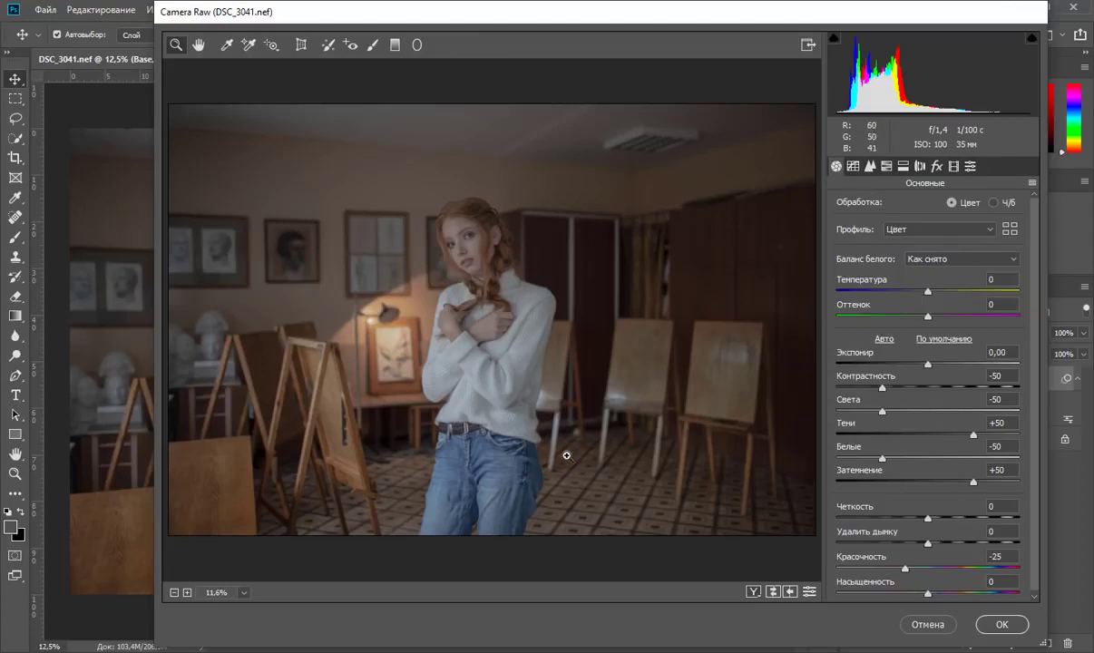
{"action": "left_click", "coordinate": [1012, 625]}
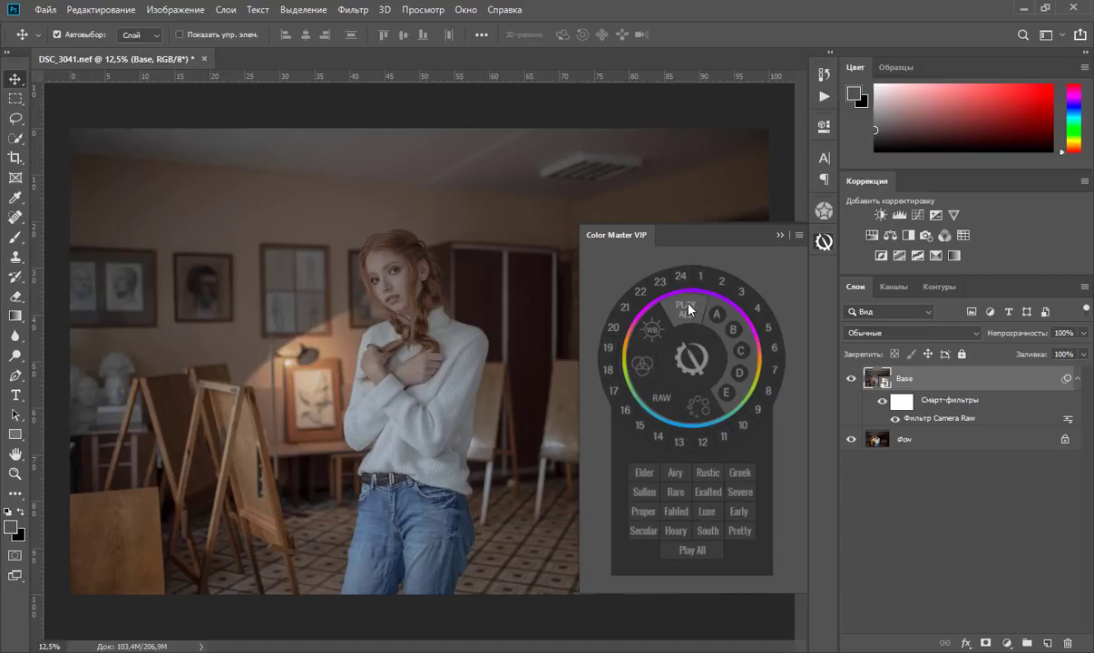
Step: Generate all Color Master grading layers with PLAY ALL and expand the Color Master group
{"action": "left_click", "coordinate": [689, 309]}
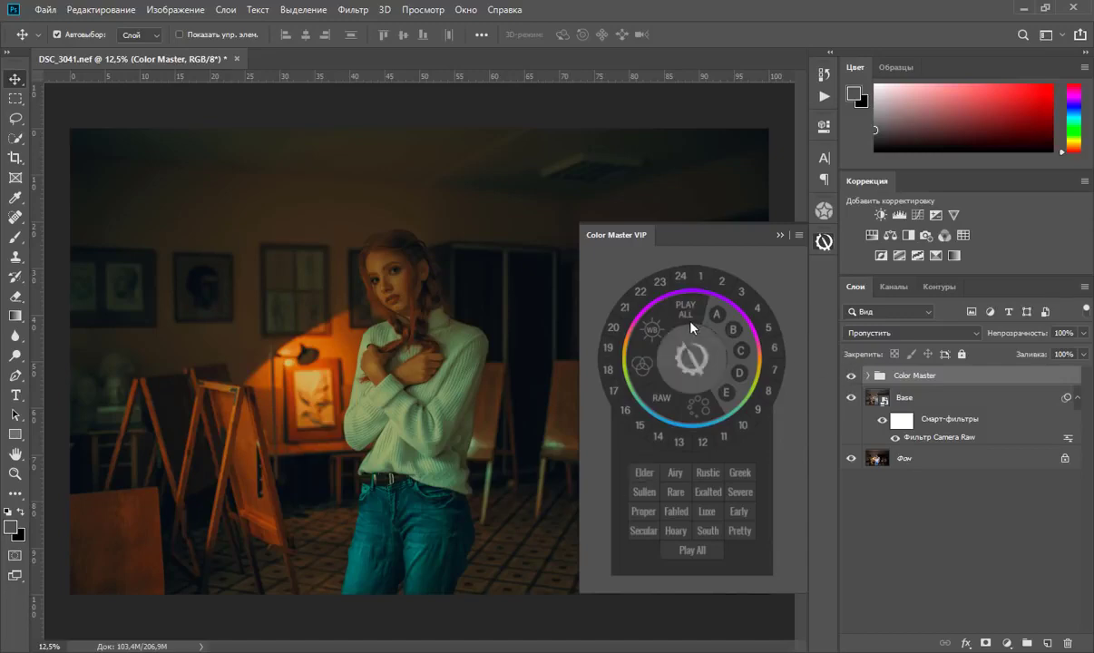
{"action": "left_click", "coordinate": [868, 375]}
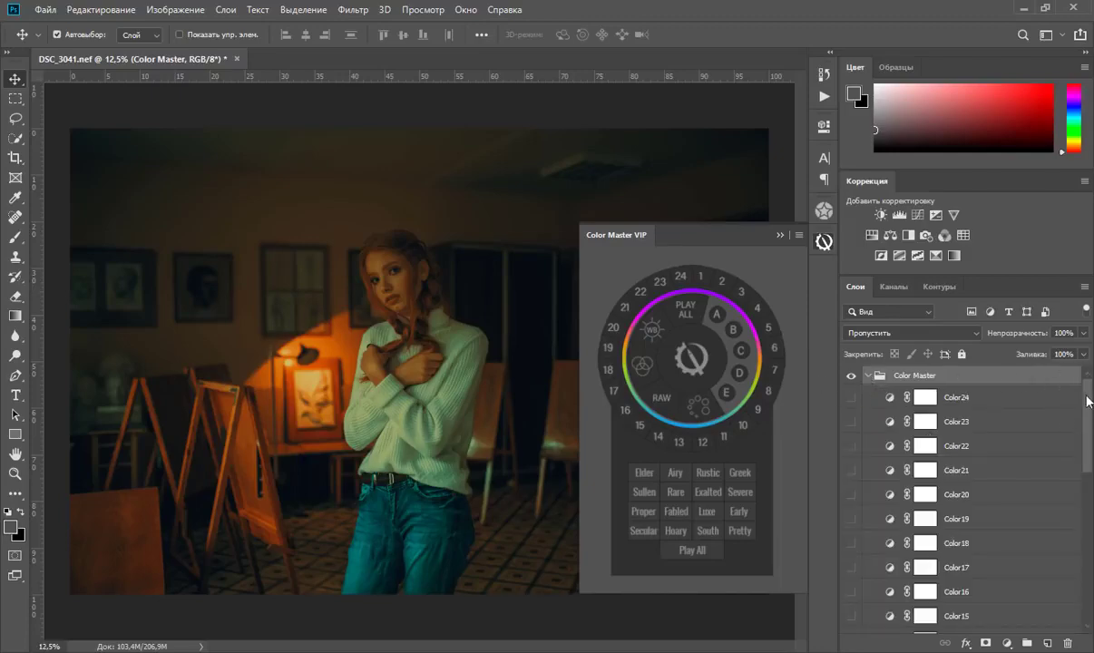
{"action": "mouse_move", "coordinate": [1087, 412]}
{"action": "left_mouse_down"}
{"action": "mouse_move", "coordinate": [1086, 526]}
{"action": "mouse_move", "coordinate": [1086, 399]}
{"action": "left_mouse_up"}
Step: Scroll down the layer list and select the Base layer with its Camera Raw filter
{"action": "left_click_drag", "start_coordinate": [1084, 381], "coordinate": [1071, 555]}
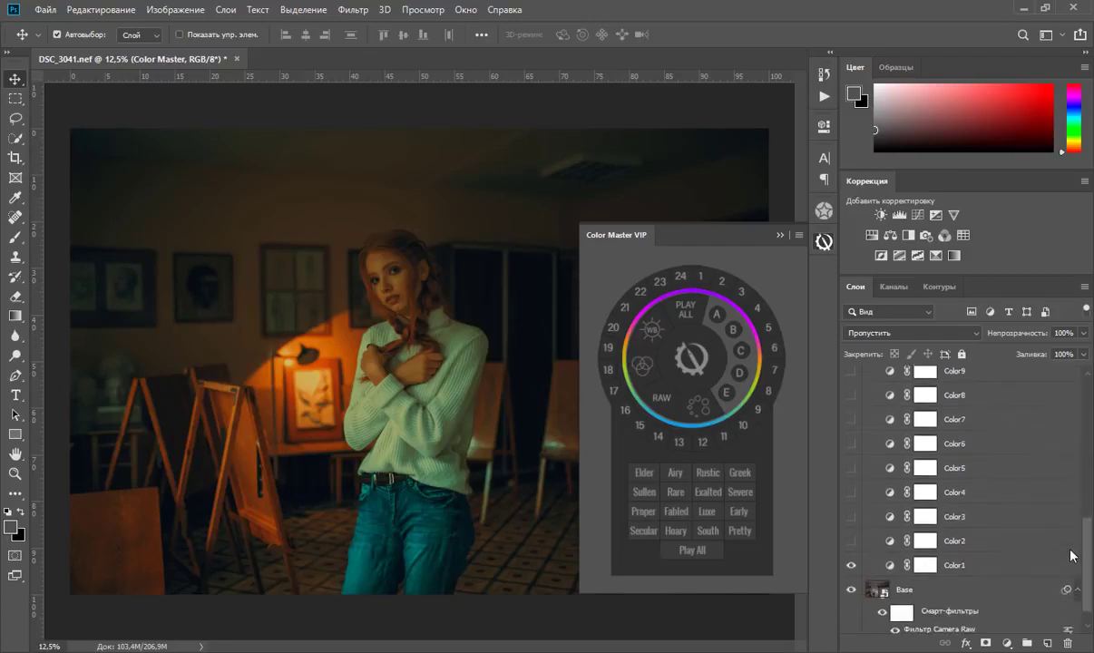
{"action": "scroll", "coordinate": [1071, 556], "scroll_direction": "down", "scroll_amount": 1}
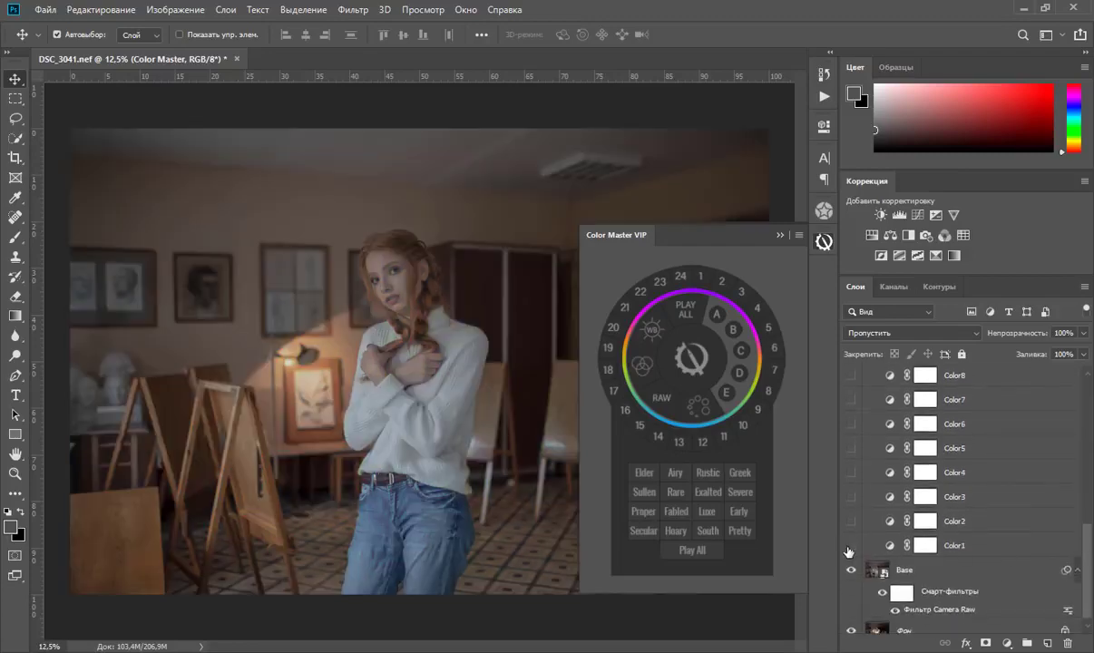
{"action": "left_click", "coordinate": [849, 547]}
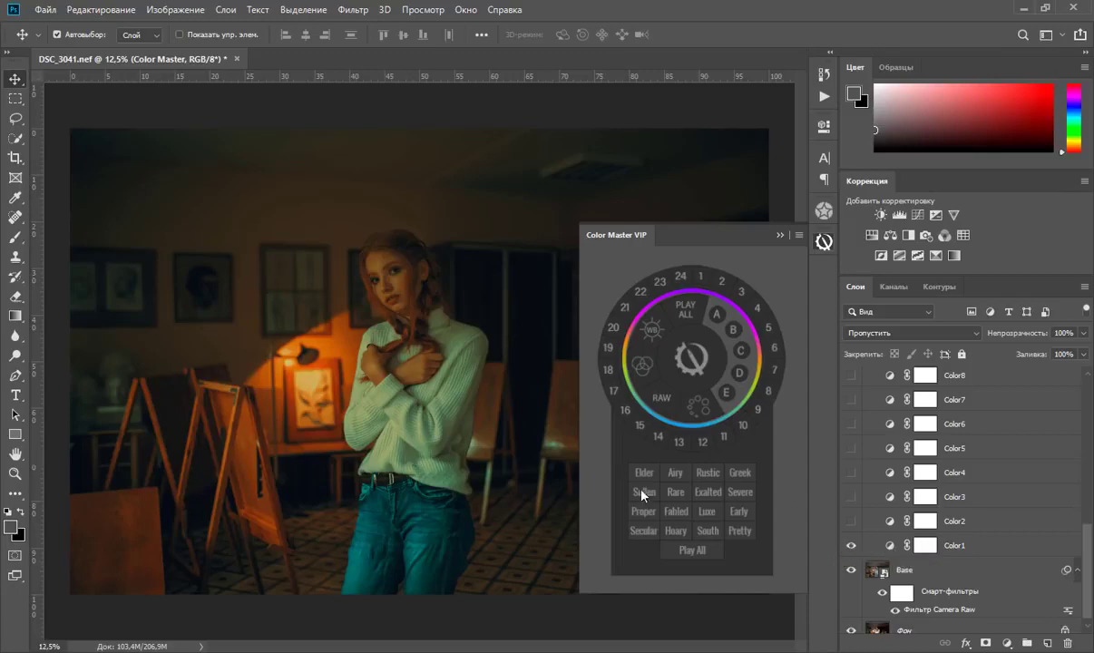
{"action": "left_click", "coordinate": [949, 612]}
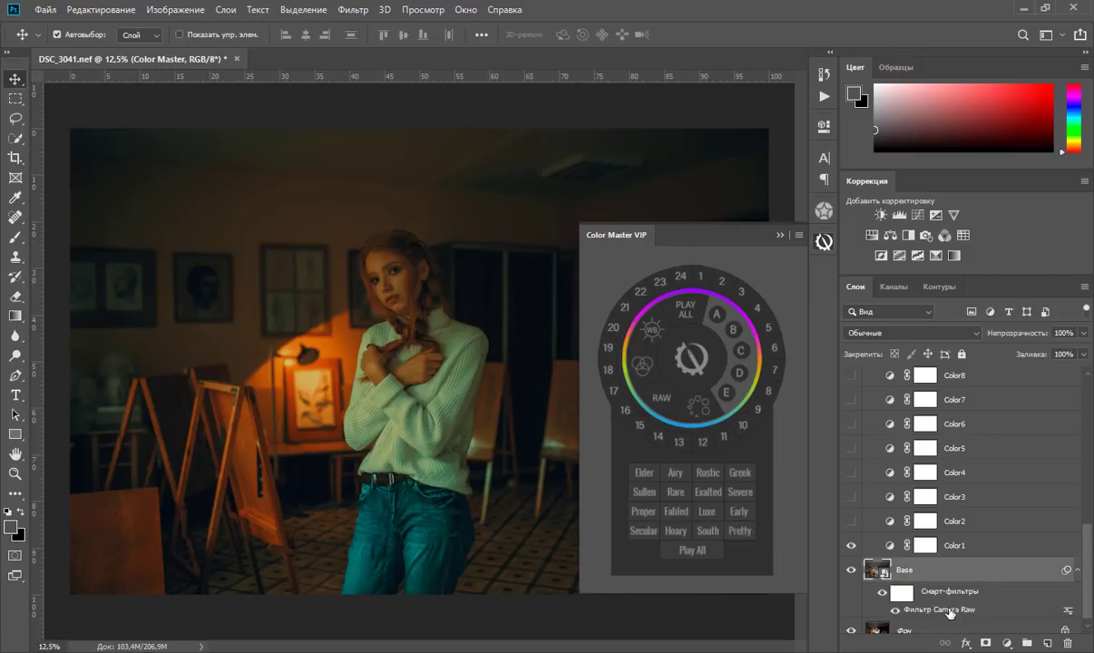
Step: Set the Base layer's Camera Raw filter to Exposure +1,00 and Vibrance -40
{"action": "double_click", "coordinate": [949, 612]}
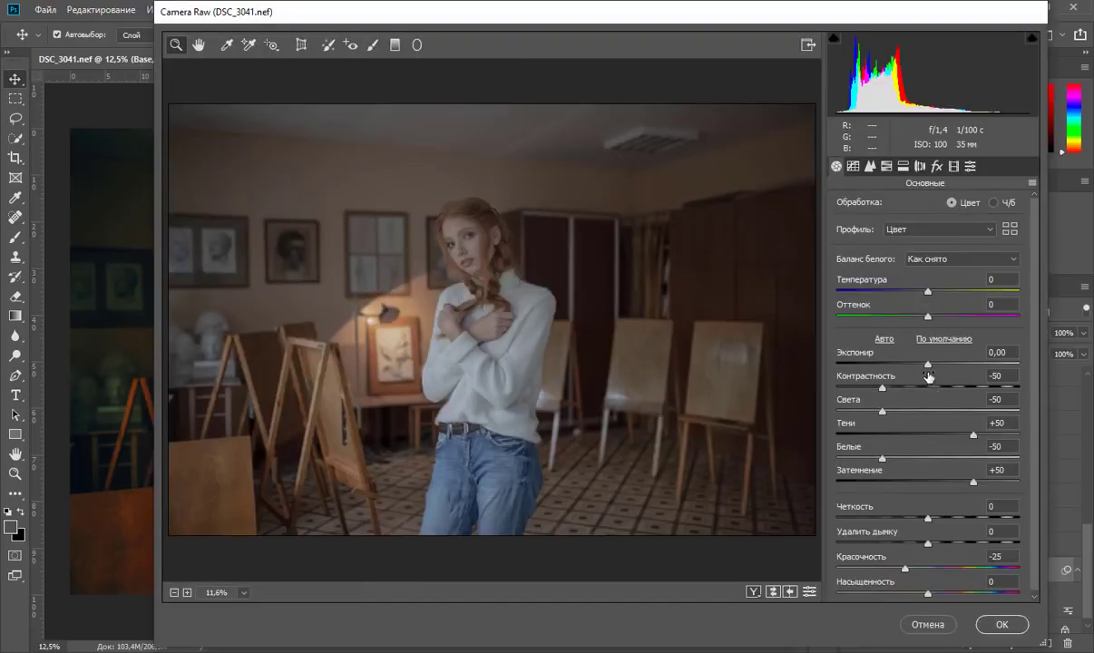
{"action": "left_click_drag", "start_coordinate": [926, 364], "coordinate": [948, 371]}
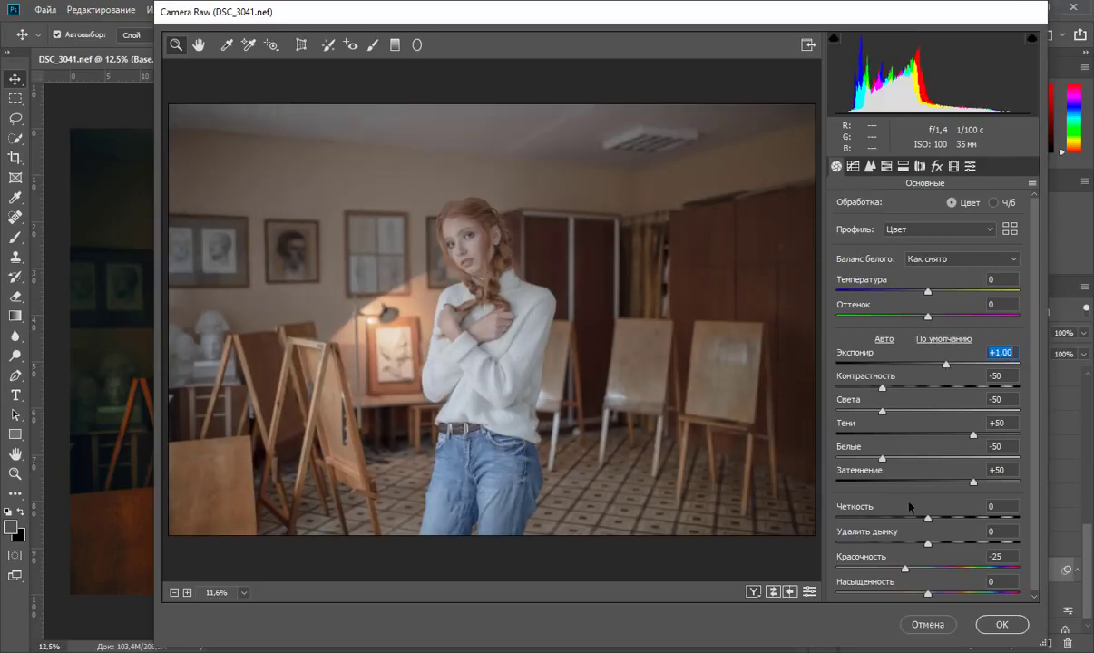
{"action": "left_click_drag", "start_coordinate": [904, 569], "coordinate": [892, 570]}
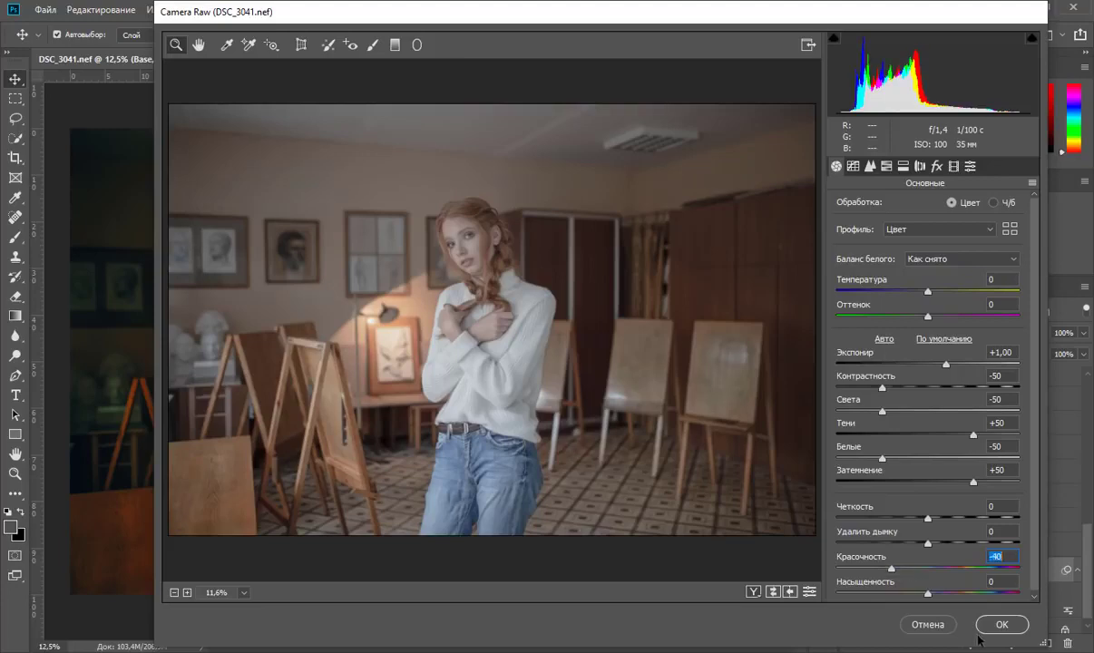
{"action": "left_click", "coordinate": [1002, 625]}
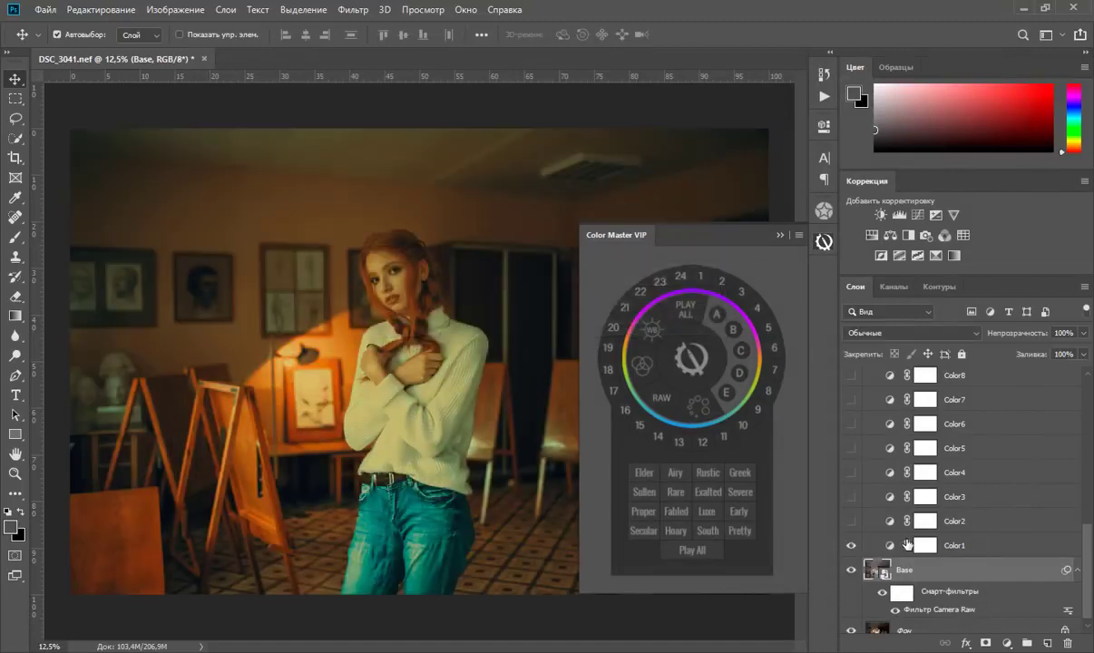
Step: Select Color1 and test its opacity at 82% before restoring it to 100%
{"action": "scroll", "coordinate": [1027, 522], "scroll_direction": "up", "scroll_amount": 2}
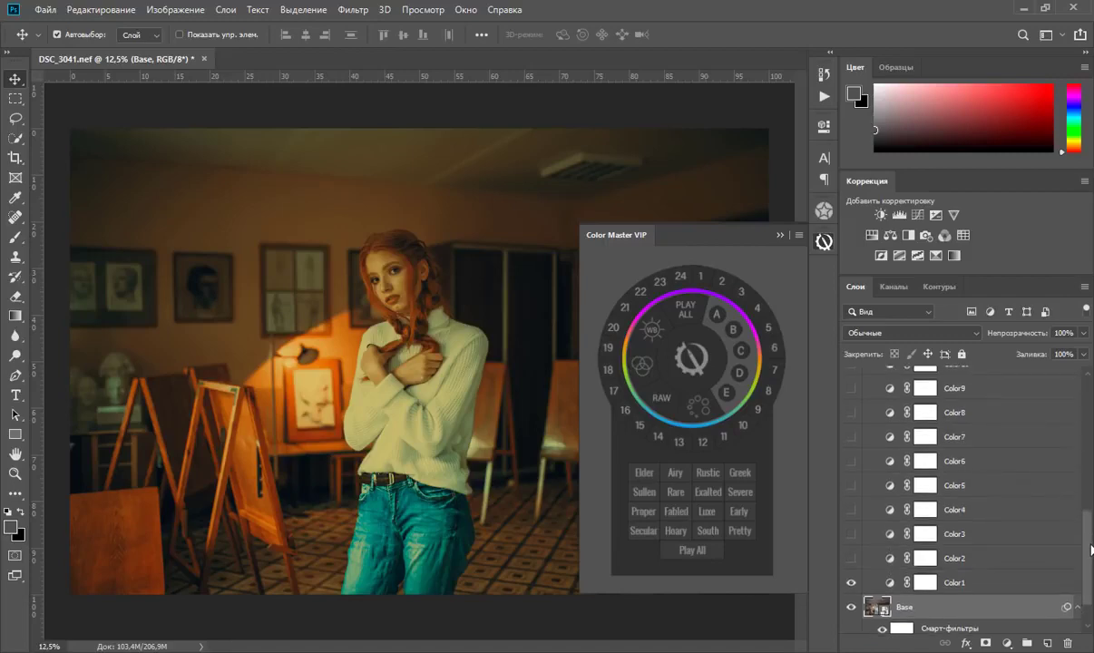
{"action": "left_click", "coordinate": [924, 583]}
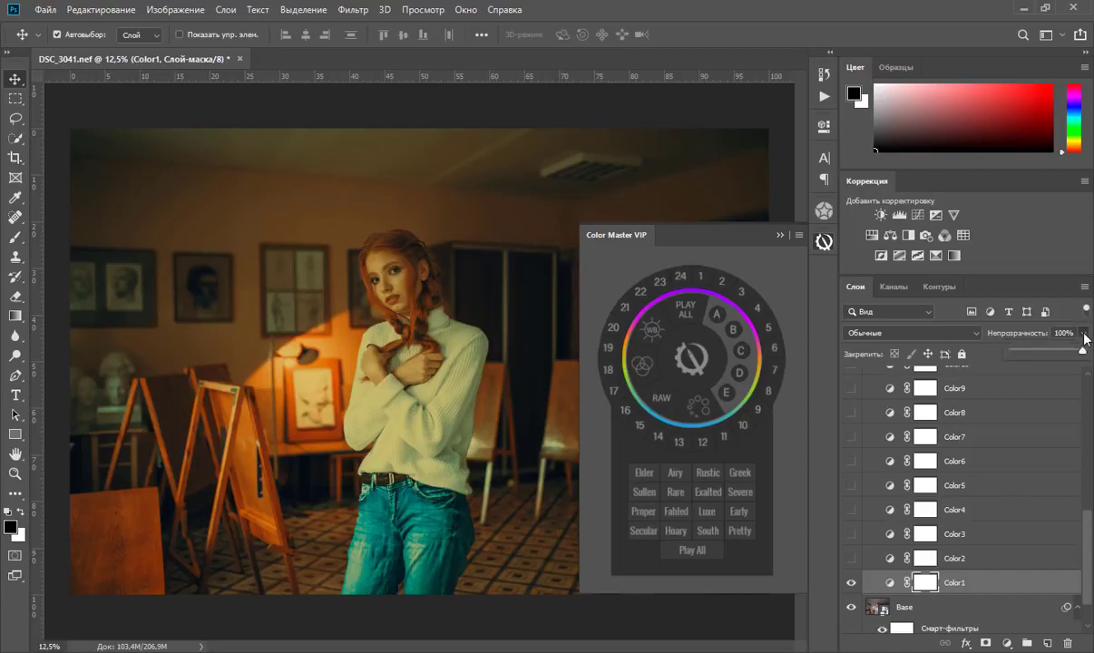
{"action": "left_click", "coordinate": [1082, 333]}
{"action": "left_click_drag", "start_coordinate": [1085, 354], "coordinate": [1071, 348]}
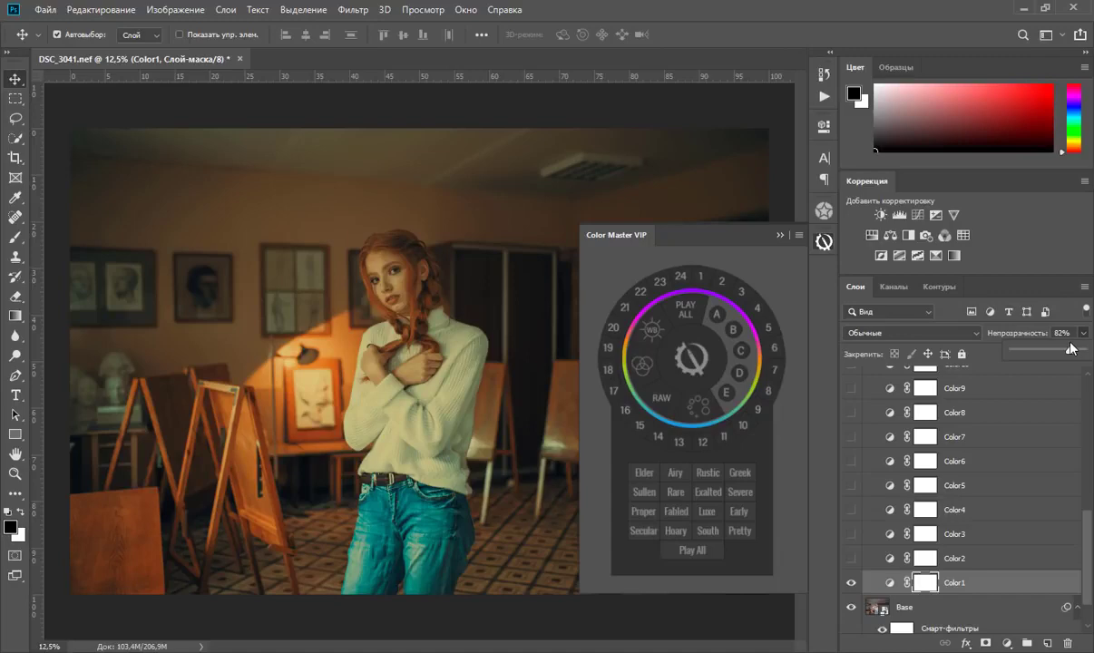
{"action": "left_click_drag", "start_coordinate": [1071, 348], "coordinate": [1085, 349]}
Step: Hide Color1 and preview the Color2 through Color7 grades one at a time
{"action": "left_click", "coordinate": [849, 583]}
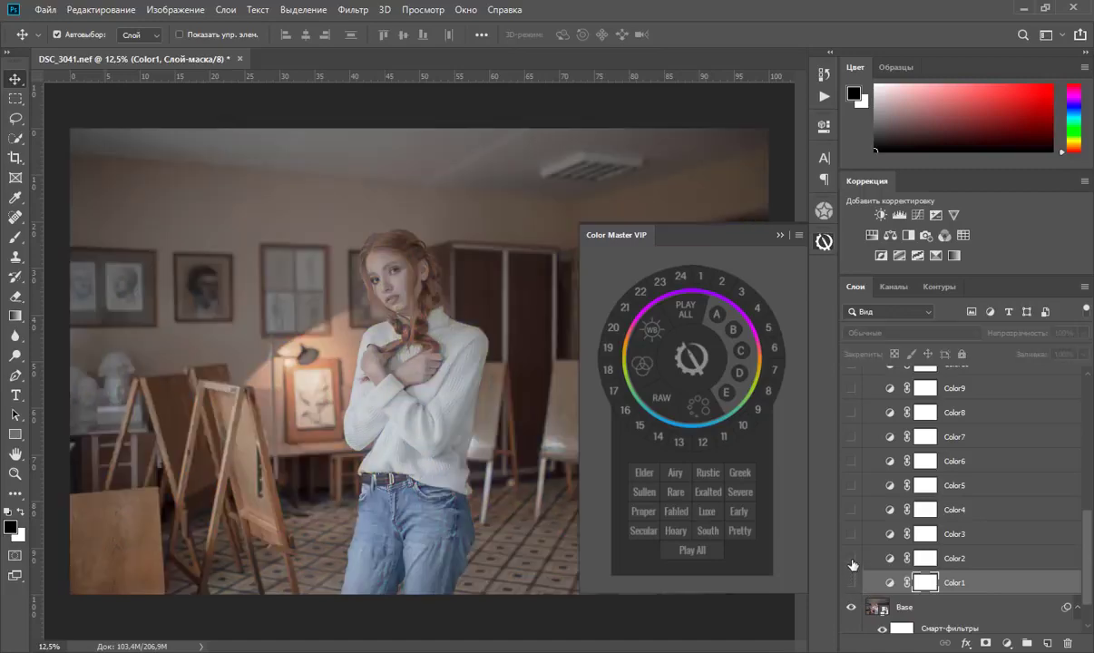
{"action": "left_click", "coordinate": [851, 560]}
{"action": "left_click", "coordinate": [851, 560]}
{"action": "left_click", "coordinate": [851, 535]}
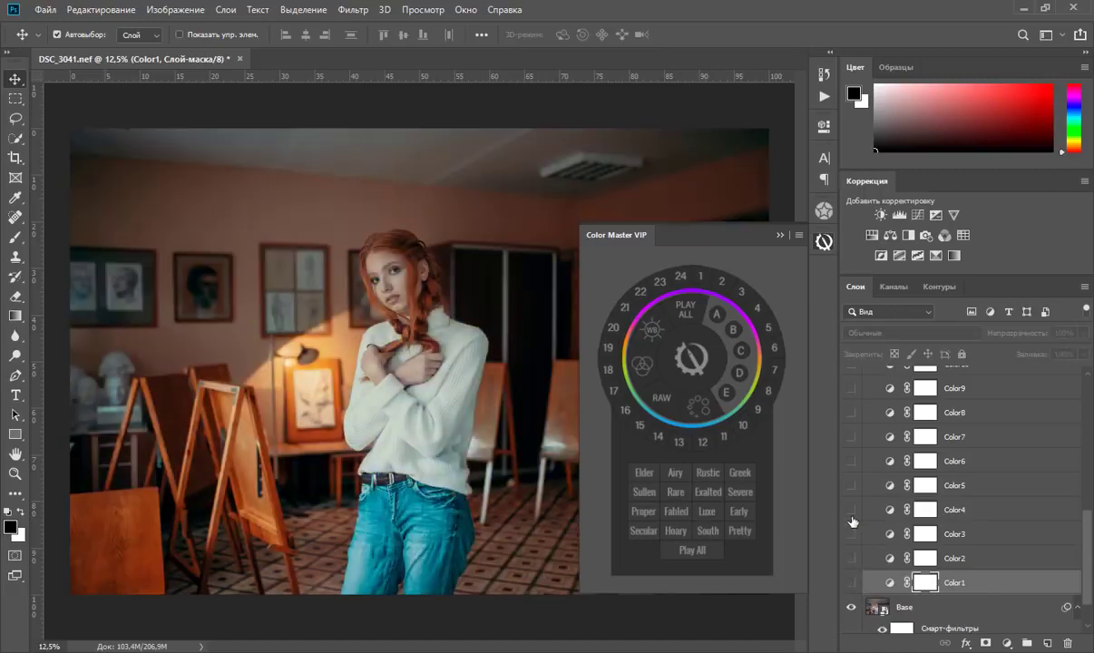
{"action": "left_click", "coordinate": [850, 534]}
{"action": "left_click", "coordinate": [850, 510]}
{"action": "left_click", "coordinate": [850, 510]}
{"action": "left_click", "coordinate": [851, 485]}
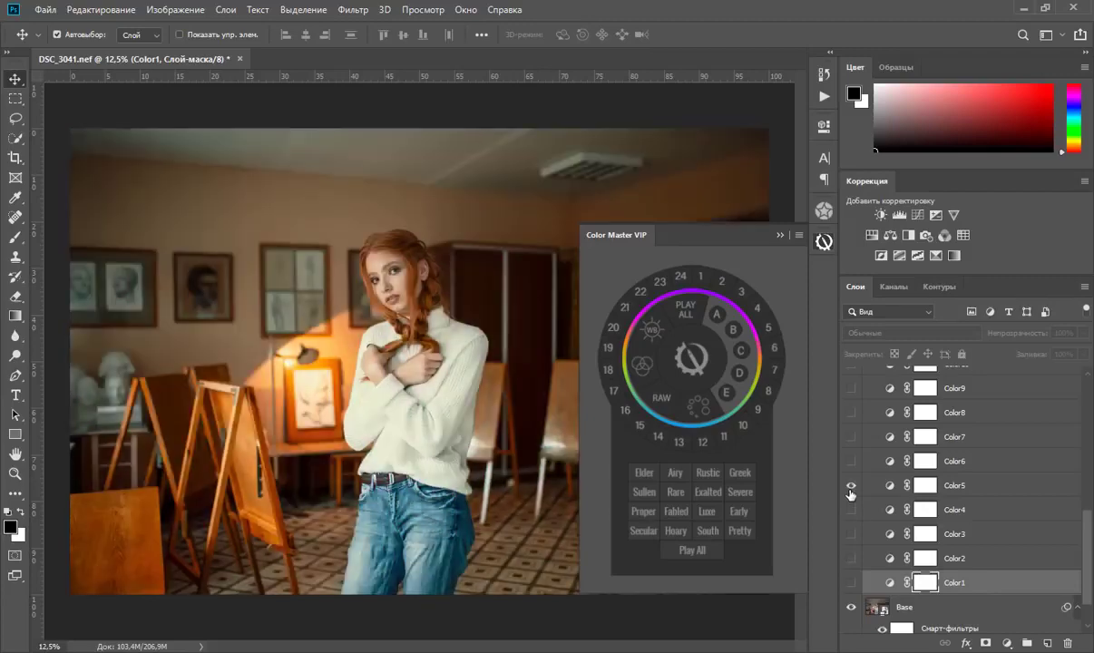
{"action": "left_click", "coordinate": [850, 460]}
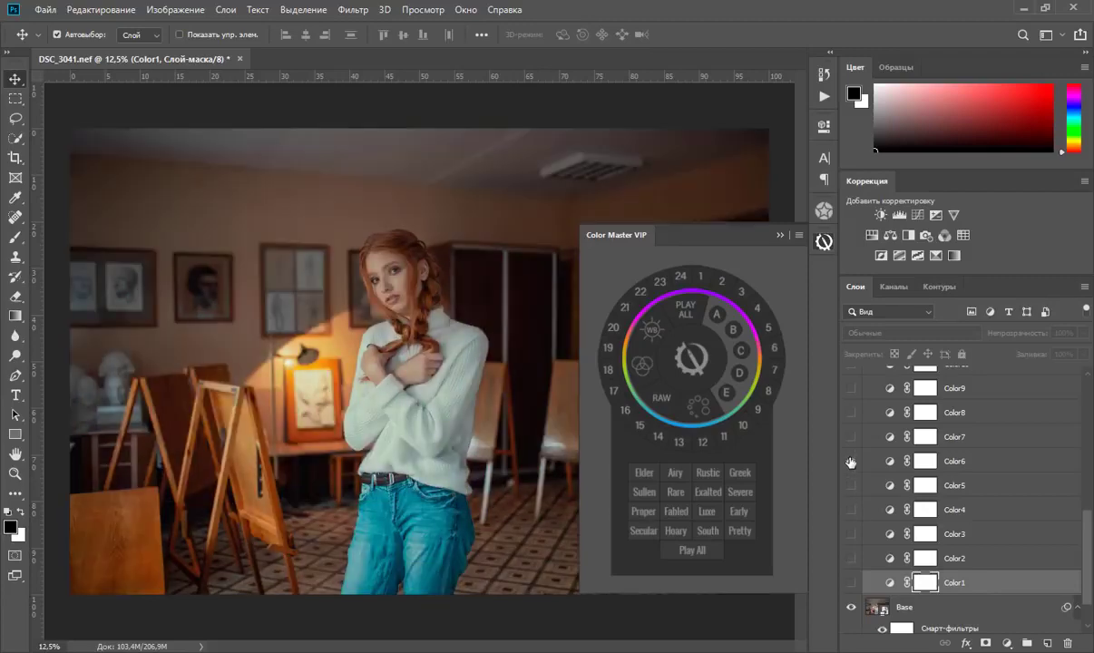
{"action": "left_click", "coordinate": [851, 460]}
{"action": "left_click", "coordinate": [850, 436]}
{"action": "left_click", "coordinate": [850, 439]}
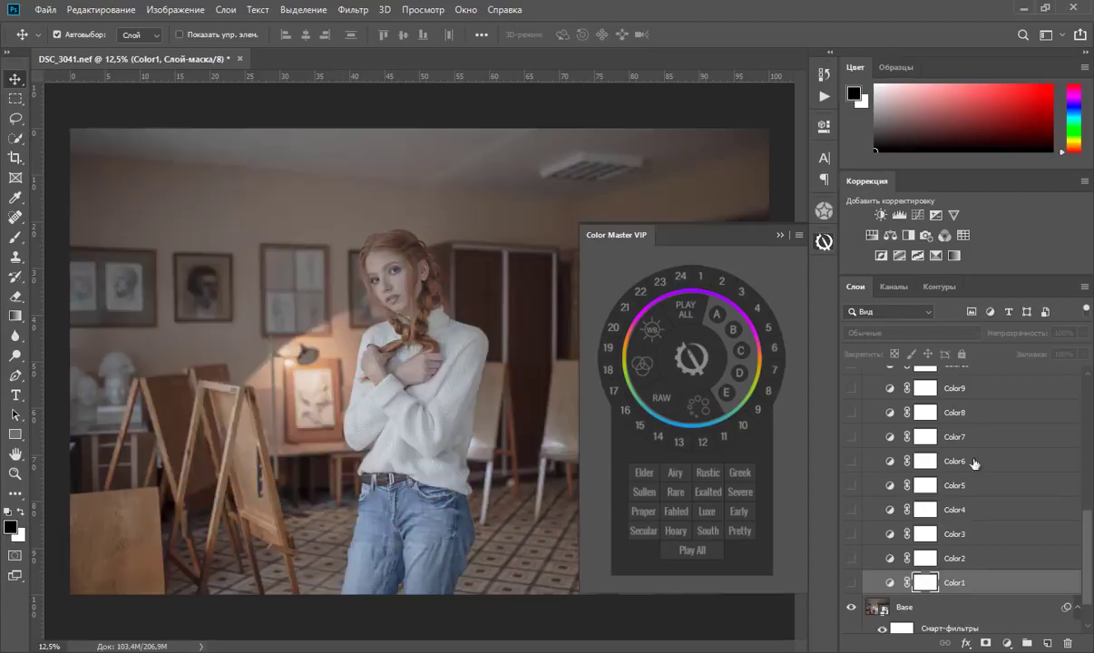
Step: Re-preview Color5, Color4 and Color3, then leave only the Color6 grade visible
{"action": "scroll", "coordinate": [1025, 508], "scroll_direction": "up", "scroll_amount": 3}
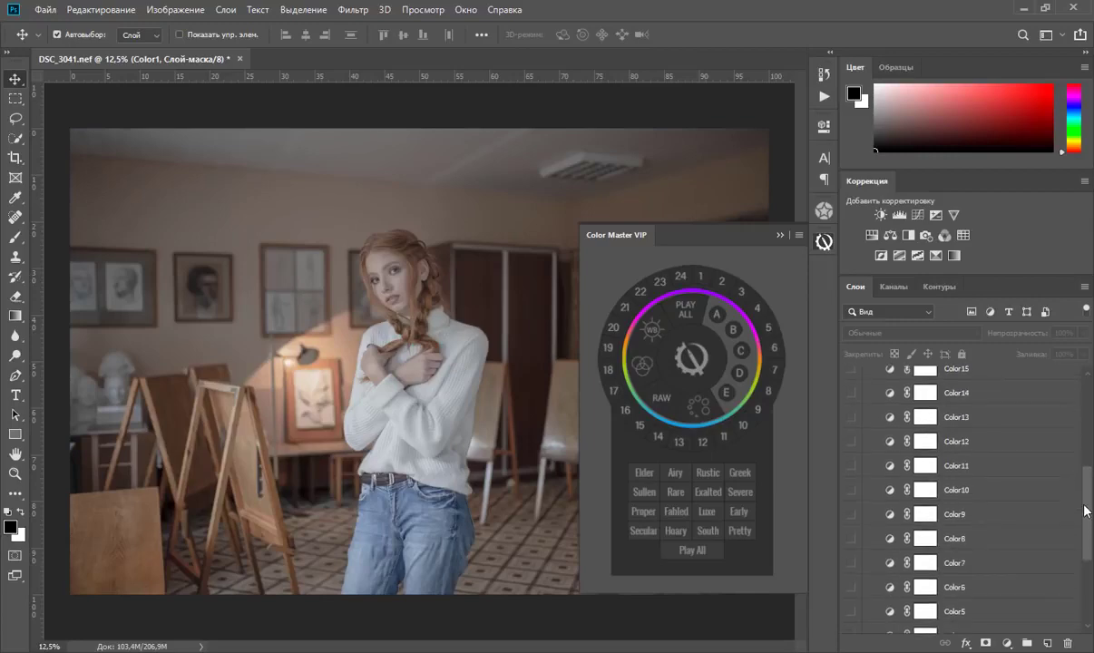
{"action": "left_click_drag", "start_coordinate": [1085, 510], "coordinate": [1085, 536]}
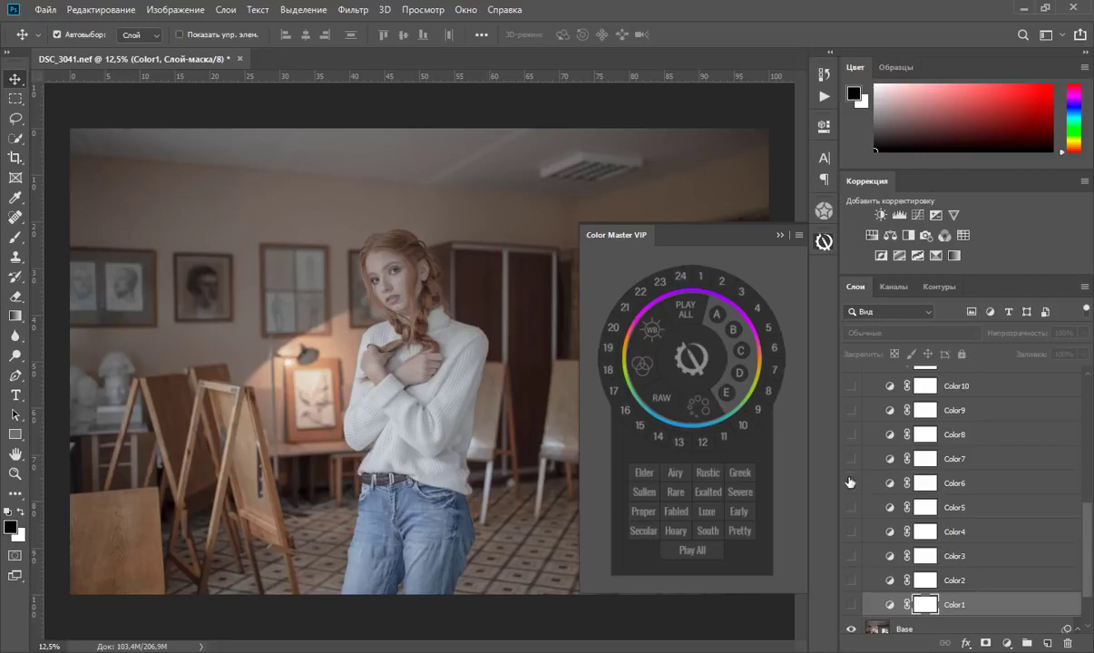
{"action": "left_click", "coordinate": [851, 507]}
{"action": "left_click", "coordinate": [851, 507]}
{"action": "left_click", "coordinate": [850, 531]}
{"action": "left_click", "coordinate": [850, 531]}
{"action": "left_click", "coordinate": [851, 556]}
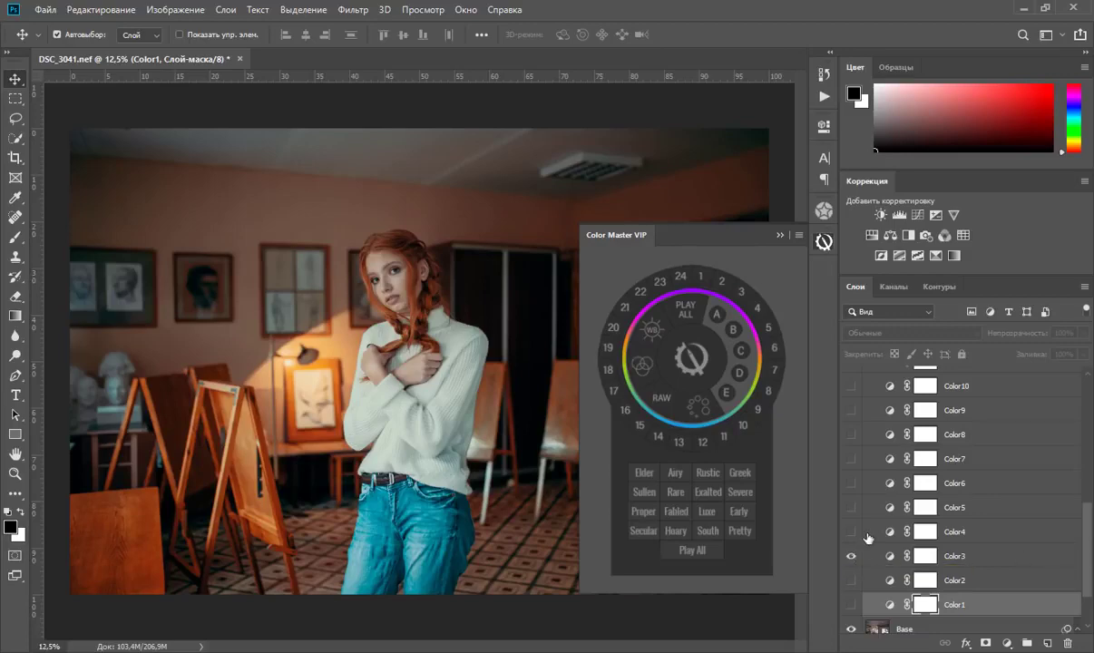
{"action": "left_click", "coordinate": [850, 556]}
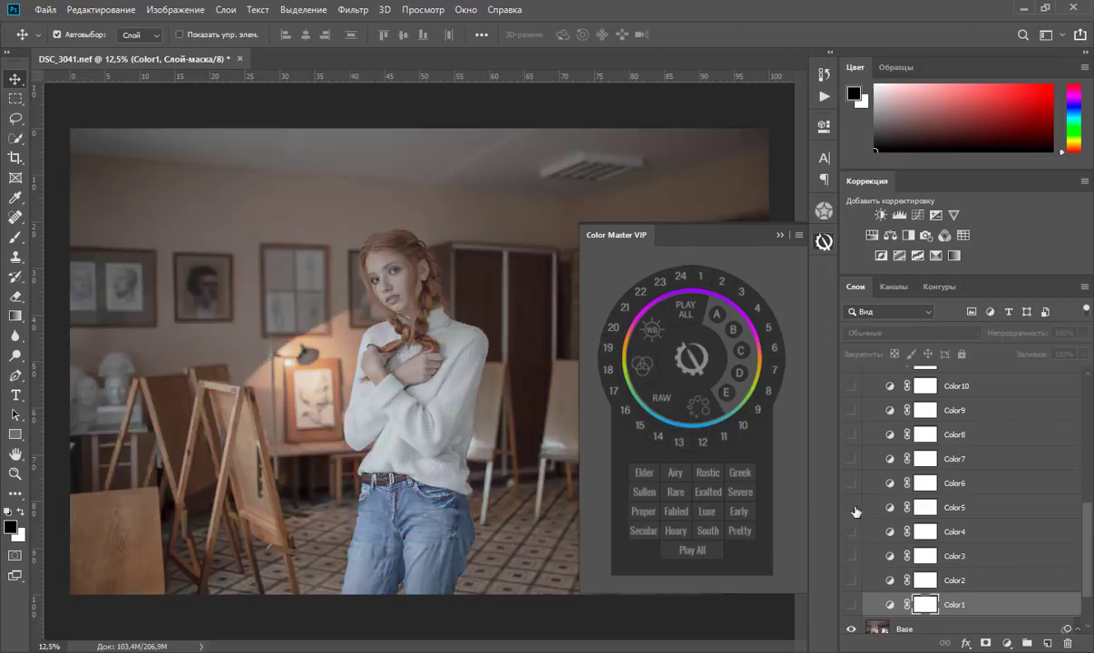
{"action": "left_click", "coordinate": [850, 459]}
{"action": "left_click", "coordinate": [851, 459]}
{"action": "left_click", "coordinate": [851, 484]}
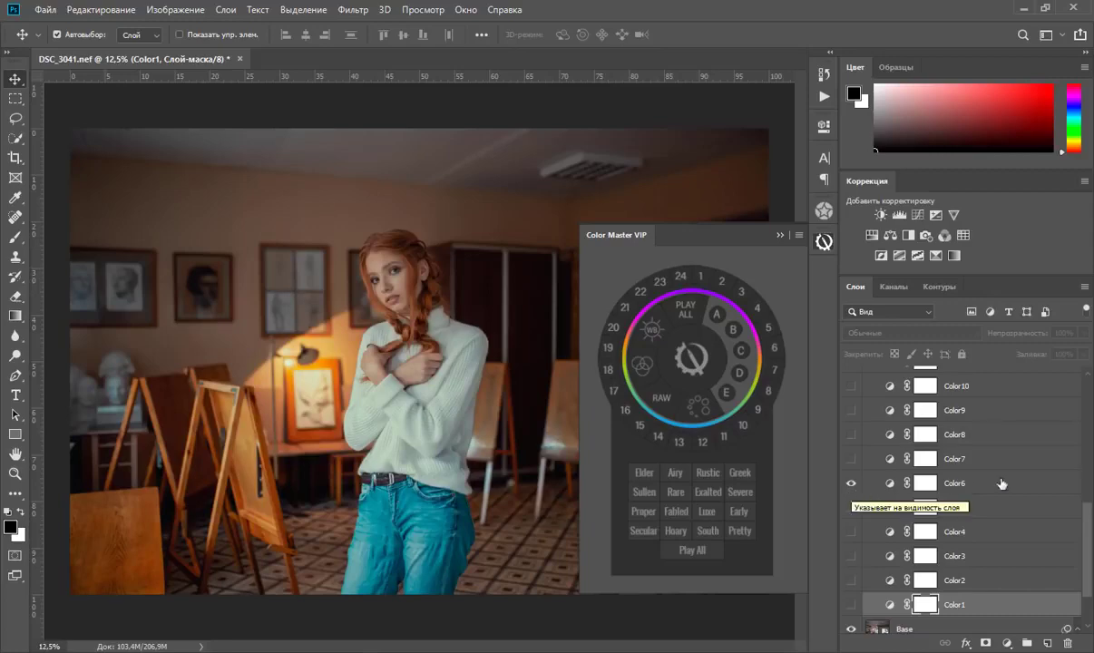
{"action": "scroll", "coordinate": [1001, 480], "scroll_direction": "down", "scroll_amount": 1}
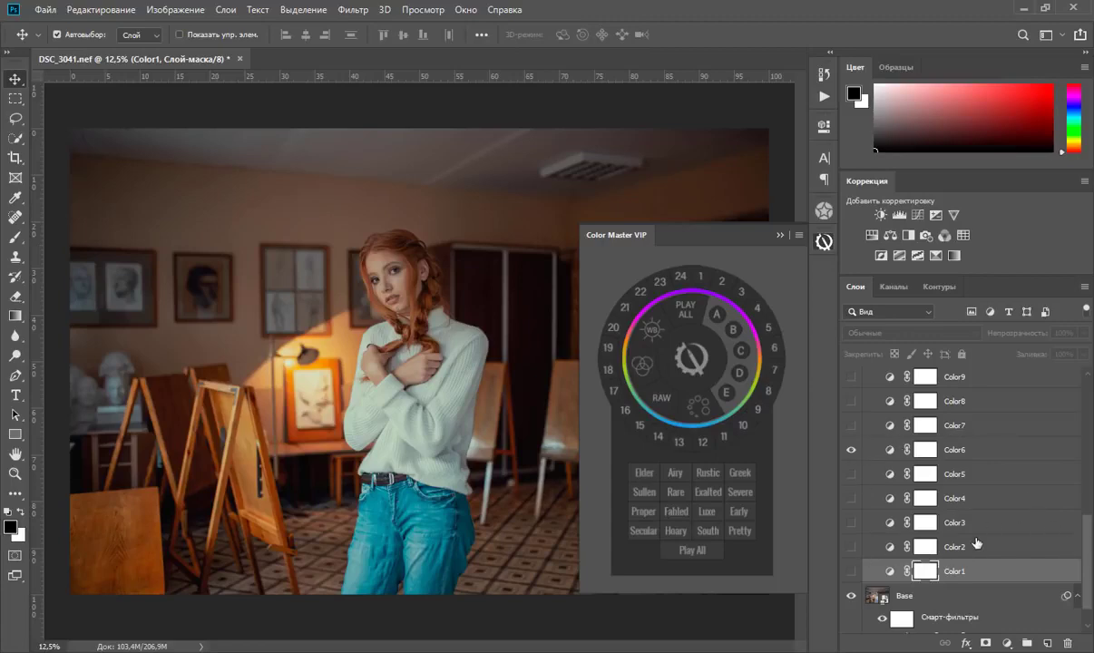
{"action": "scroll", "coordinate": [943, 544], "scroll_direction": "down", "scroll_amount": 1}
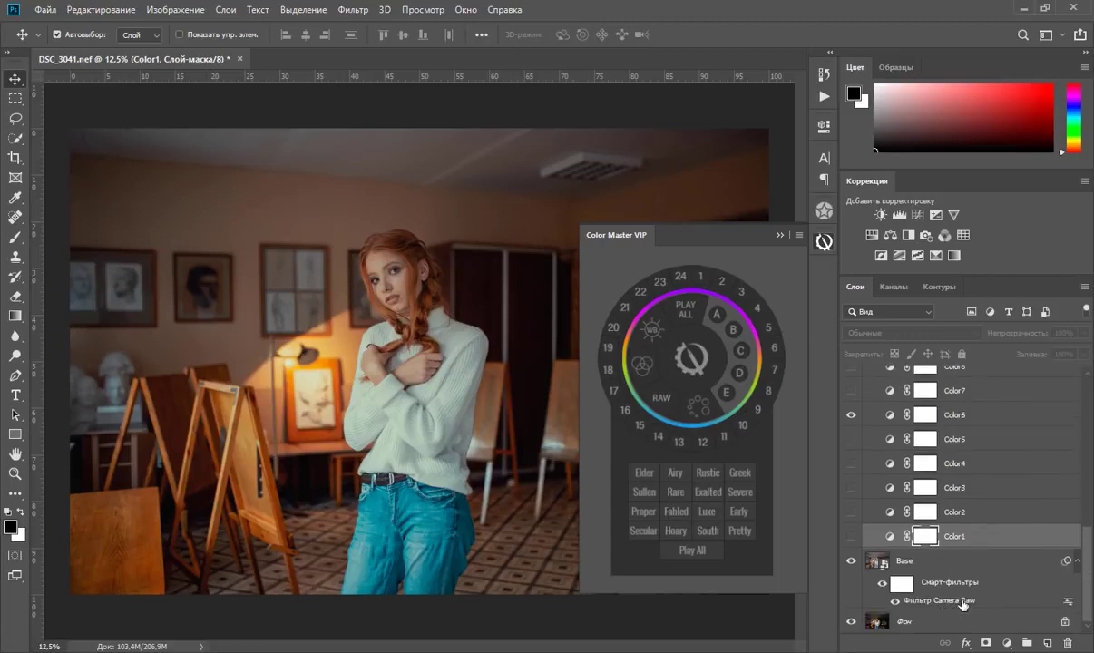
Step: Change the Base layer's Camera Raw filter to Contrast -10 and Exposure +0,55
{"action": "left_click", "coordinate": [960, 602]}
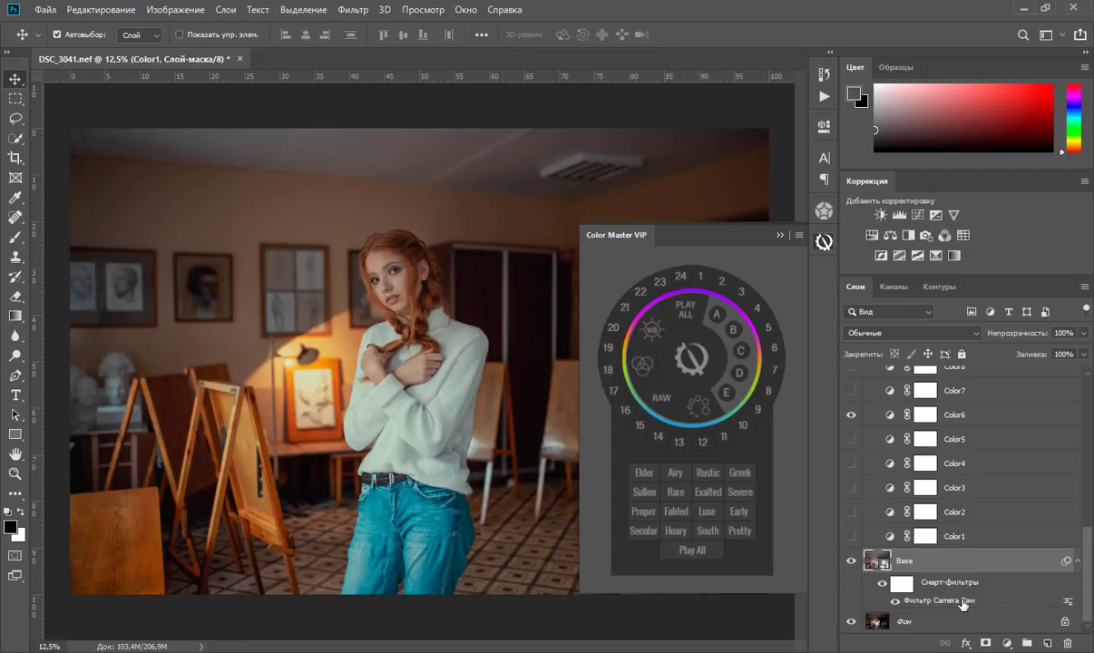
{"action": "double_click", "coordinate": [960, 602]}
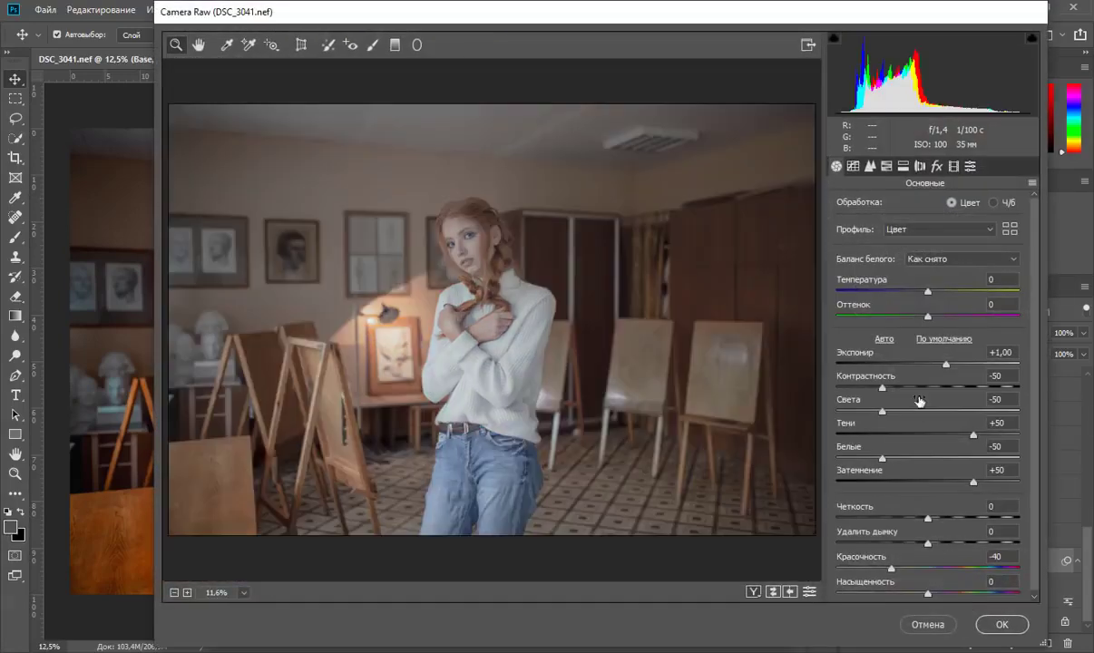
{"action": "left_click", "coordinate": [901, 385]}
{"action": "left_click_drag", "start_coordinate": [904, 391], "coordinate": [922, 390]}
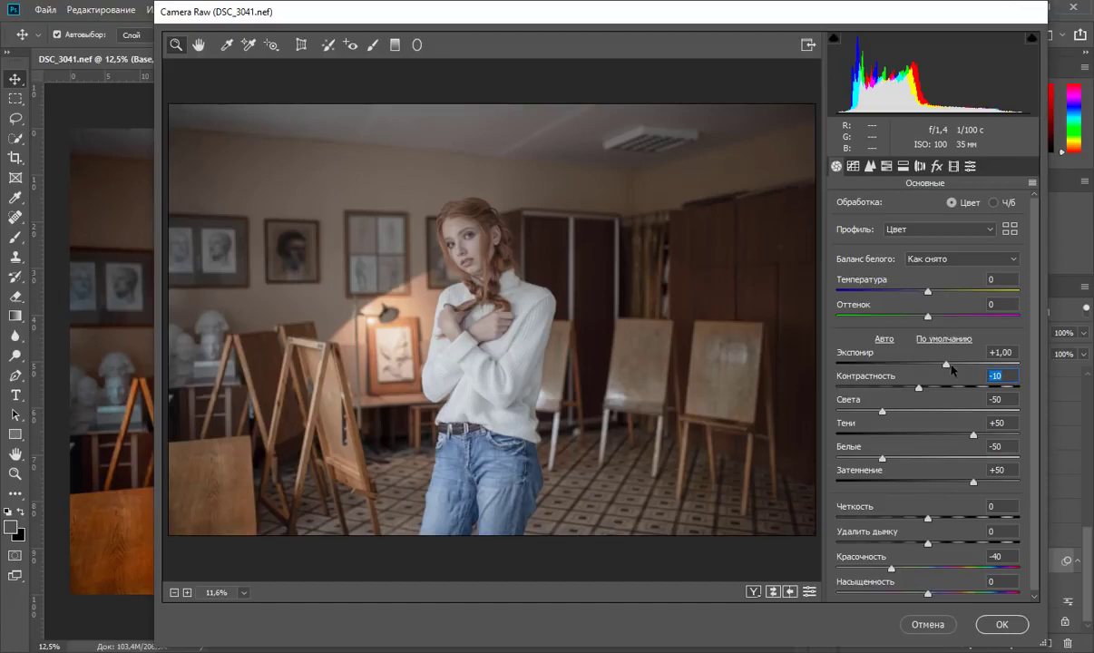
{"action": "left_click_drag", "start_coordinate": [949, 364], "coordinate": [939, 365]}
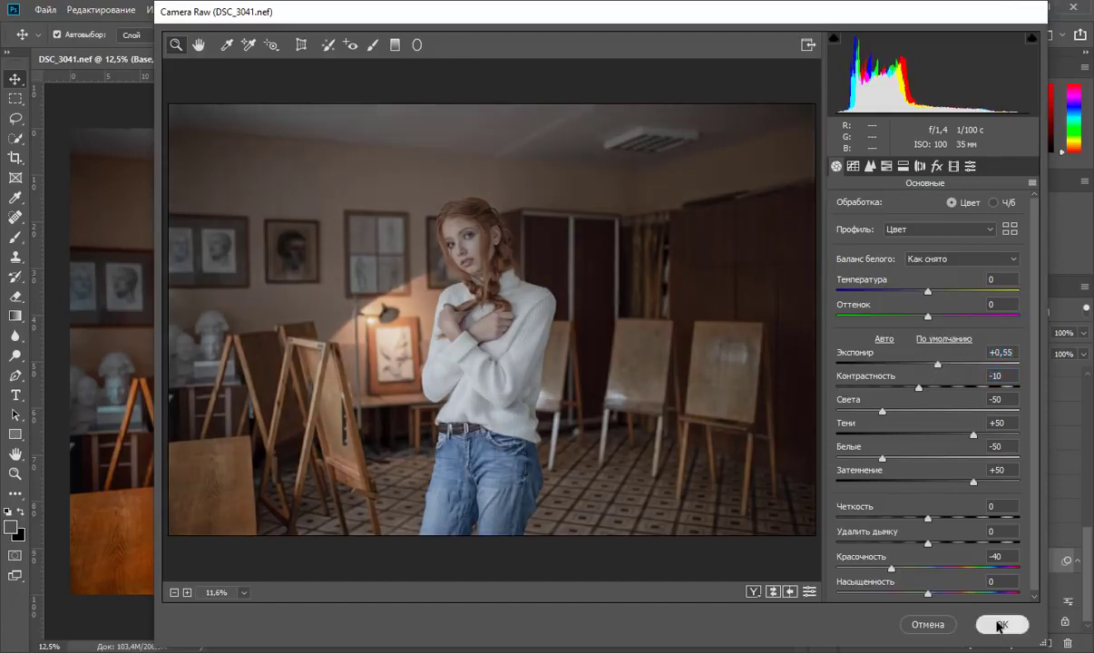
{"action": "left_click", "coordinate": [998, 624]}
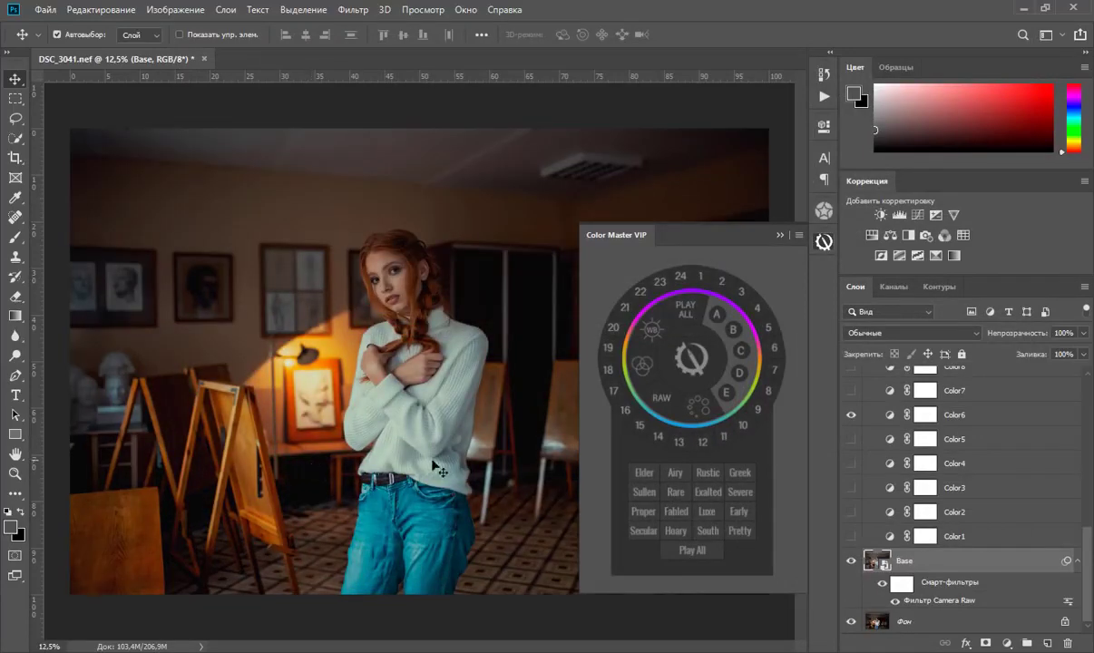
Step: Raise the Base layer's Camera Raw Exposure from +0,55 to +1,15
{"action": "double_click", "coordinate": [962, 601]}
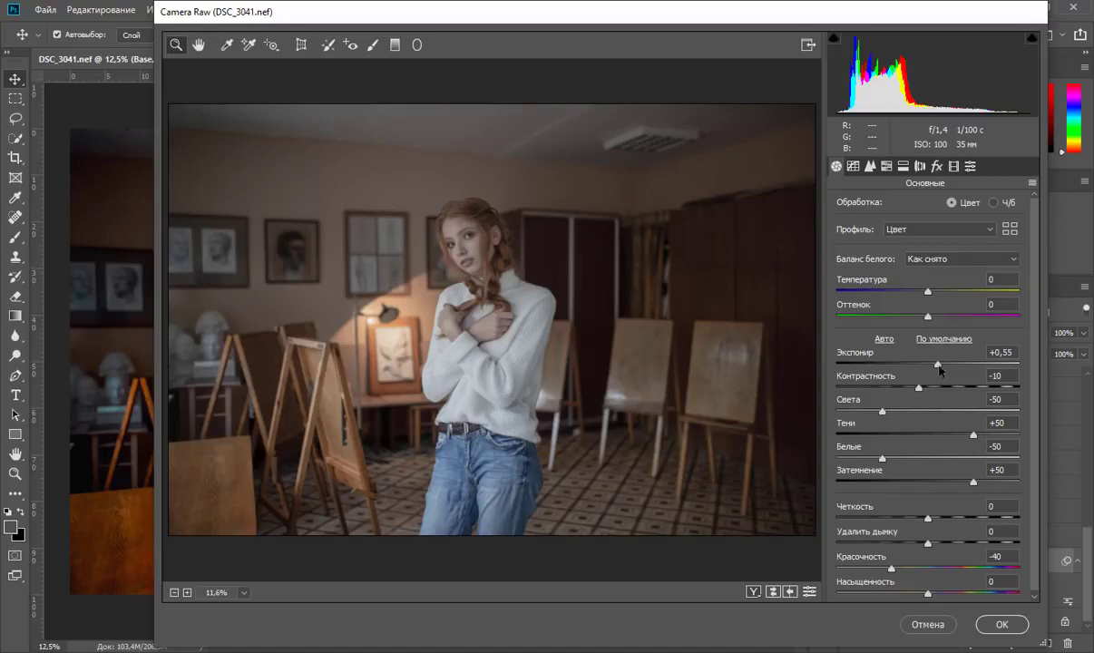
{"action": "left_click_drag", "start_coordinate": [938, 363], "coordinate": [951, 364]}
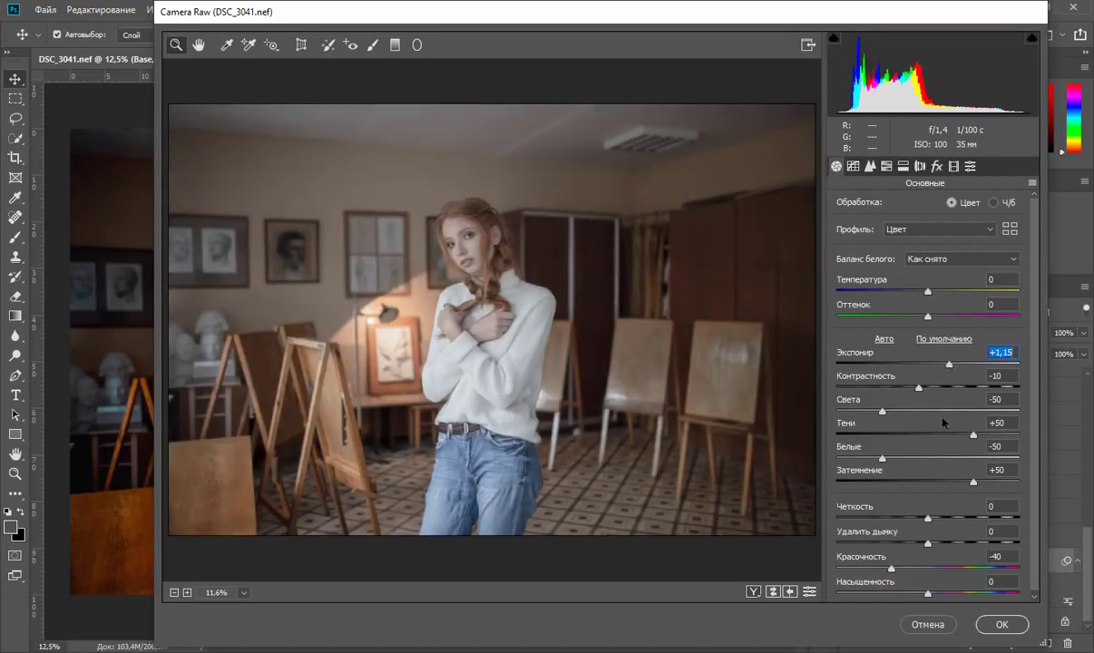
{"action": "left_click", "coordinate": [1002, 624]}
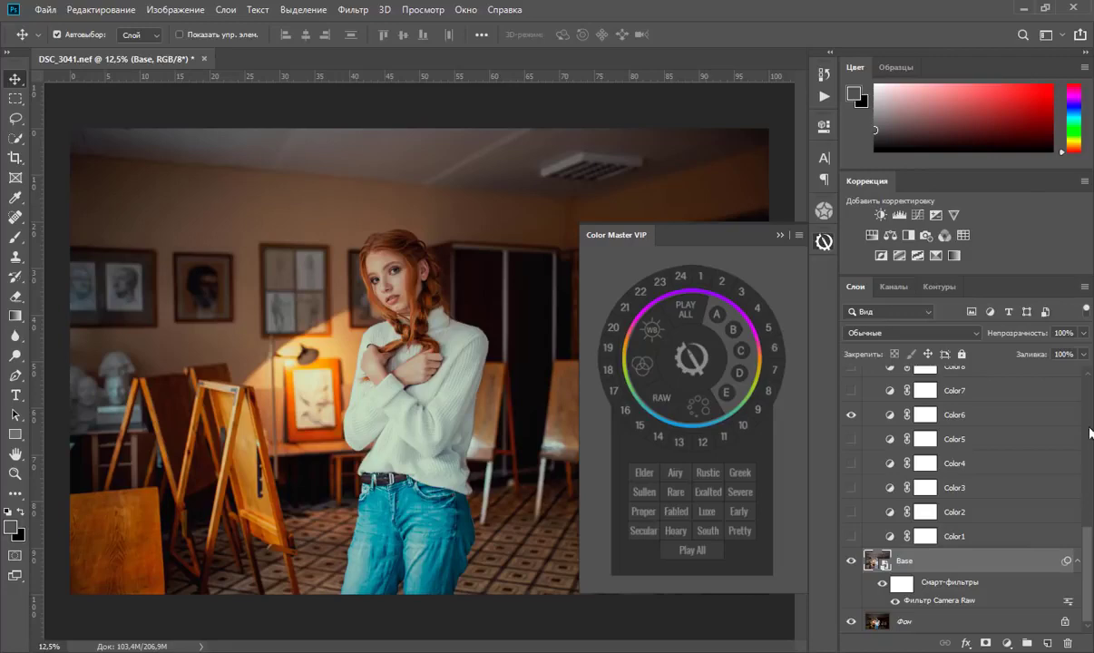
Step: Preview the Color20 grade, then hide it and turn on Color18 instead
{"action": "left_click", "coordinate": [1025, 414]}
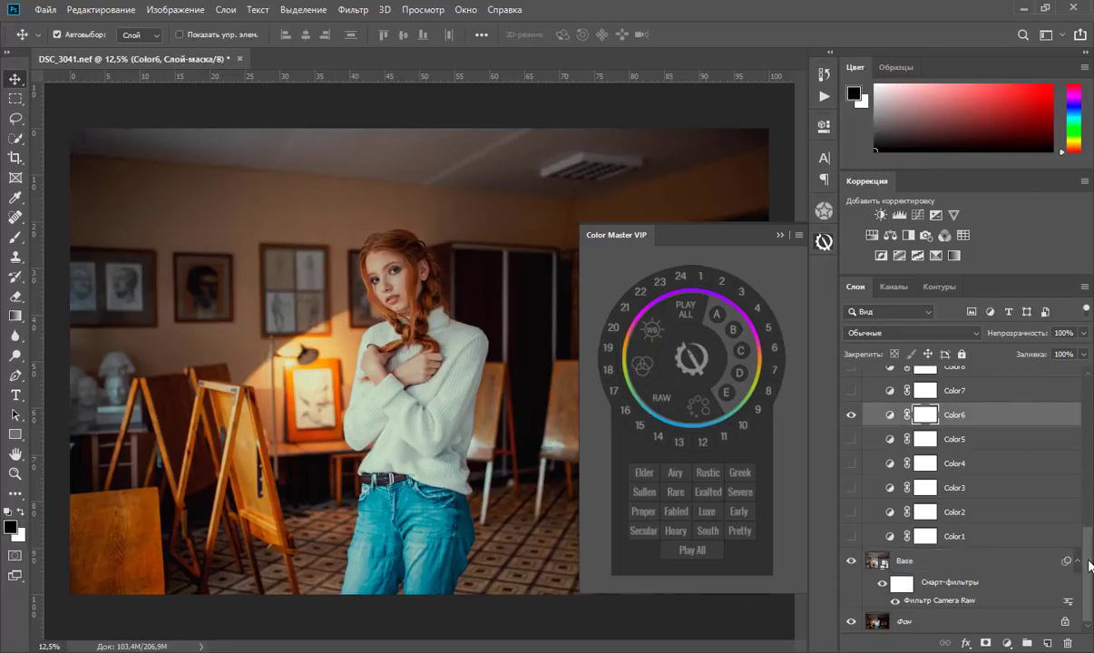
{"action": "left_click_drag", "start_coordinate": [1089, 566], "coordinate": [1090, 434]}
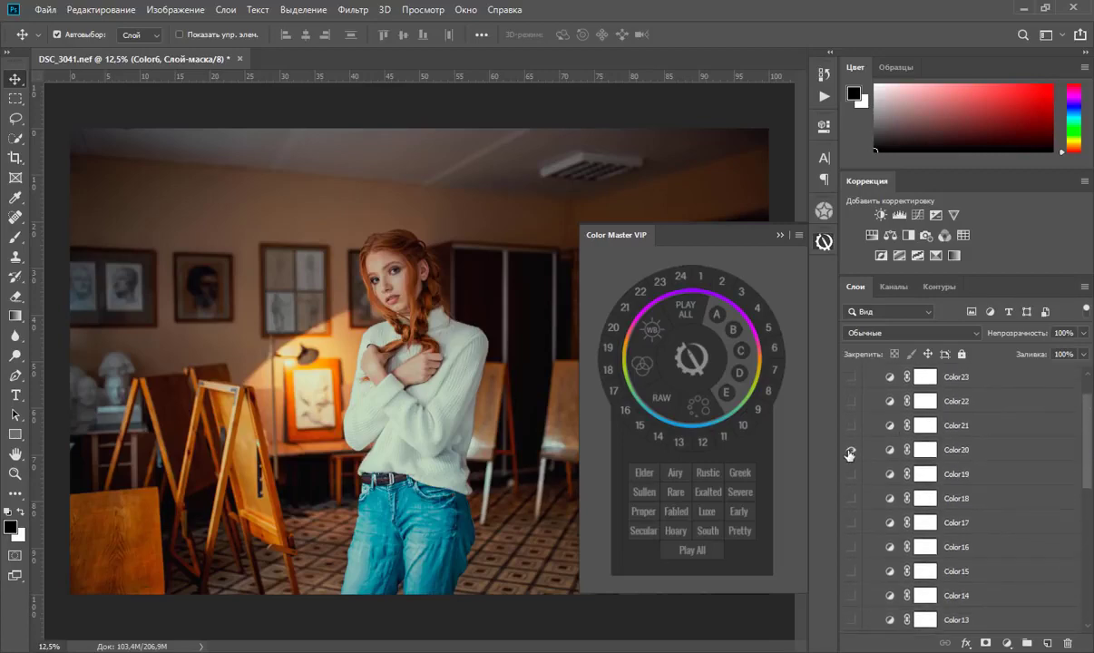
{"action": "left_click", "coordinate": [851, 449]}
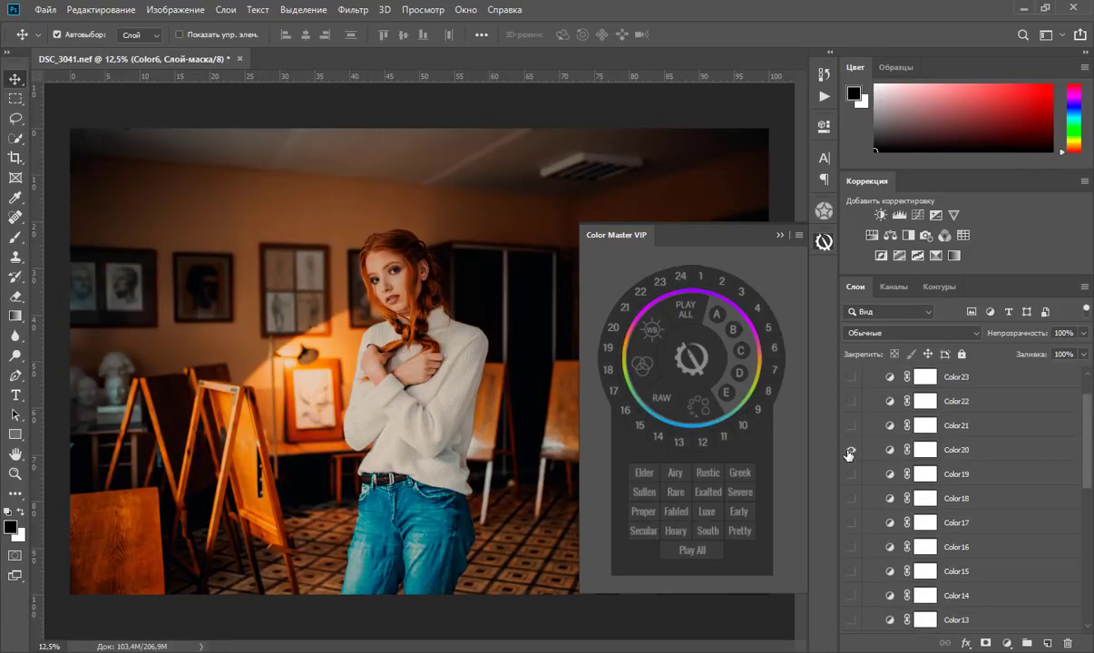
{"action": "left_click", "coordinate": [850, 449]}
{"action": "left_click", "coordinate": [851, 498]}
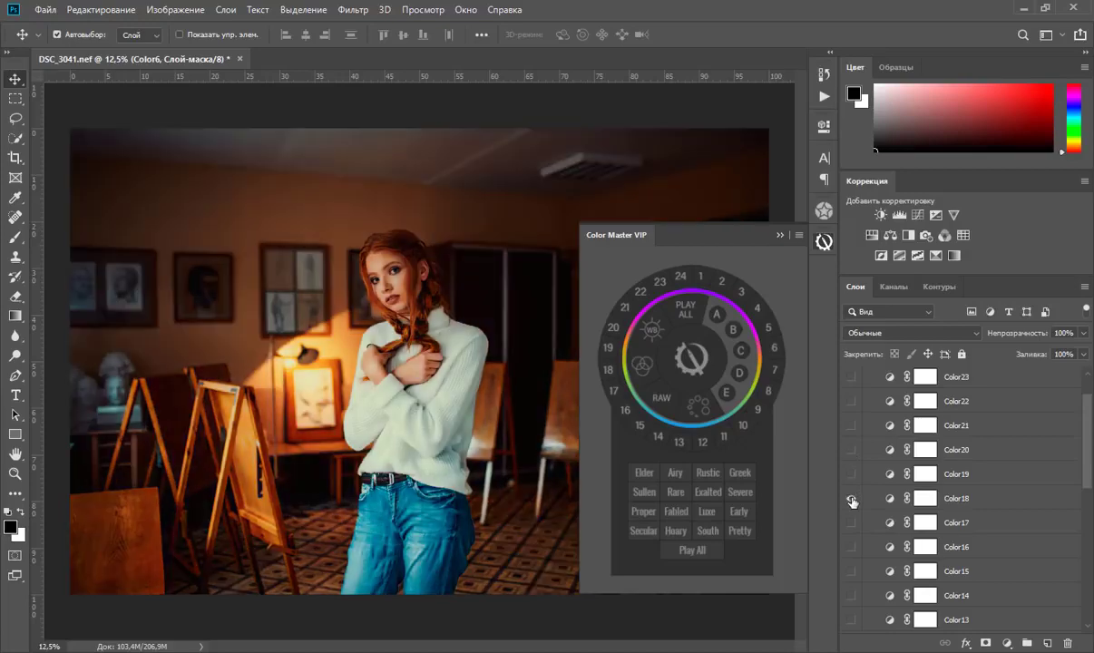
Step: Set the Color18 layer's opacity to 65%
{"action": "scroll", "coordinate": [1025, 395], "scroll_direction": "down", "scroll_amount": 2}
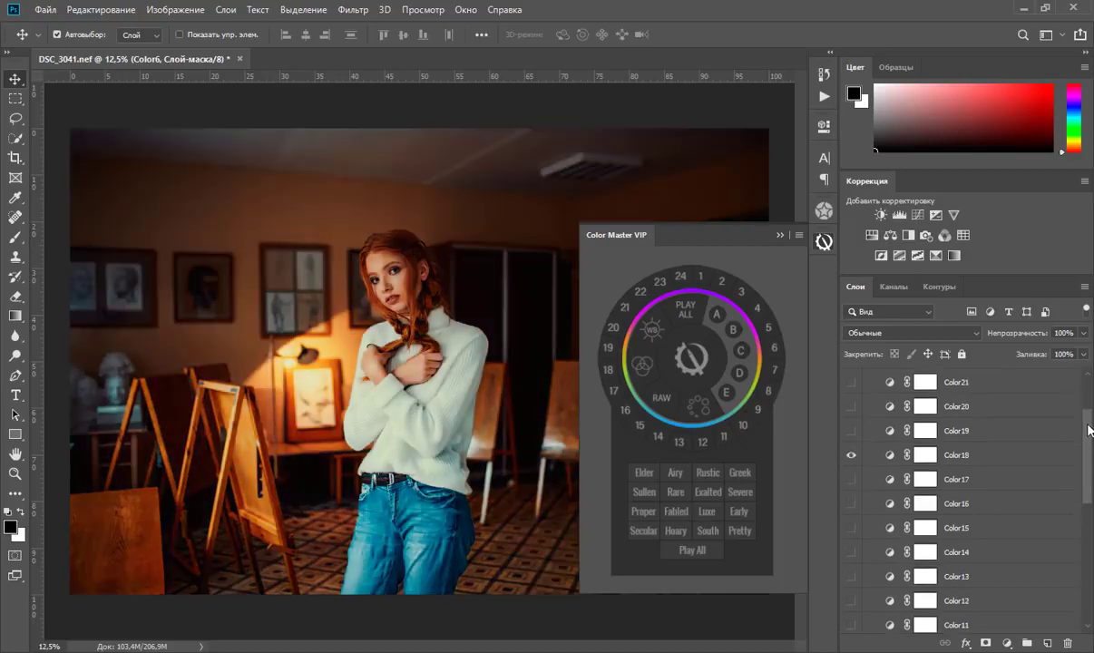
{"action": "left_click", "coordinate": [985, 456]}
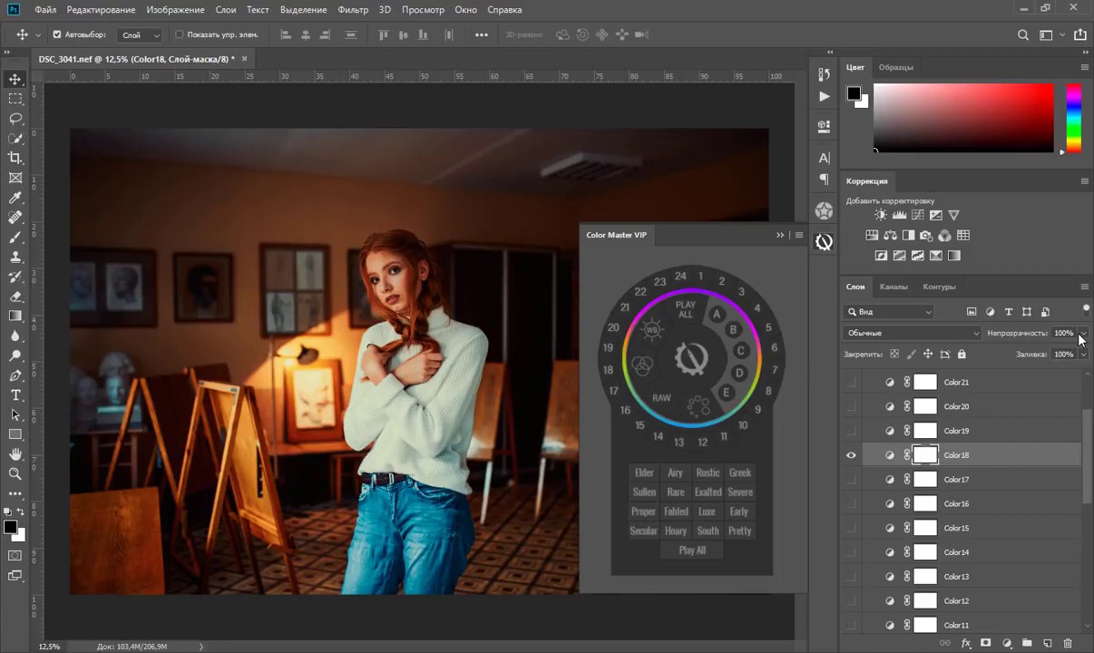
{"action": "left_click", "coordinate": [1082, 333]}
{"action": "left_click_drag", "start_coordinate": [1084, 350], "coordinate": [1060, 359]}
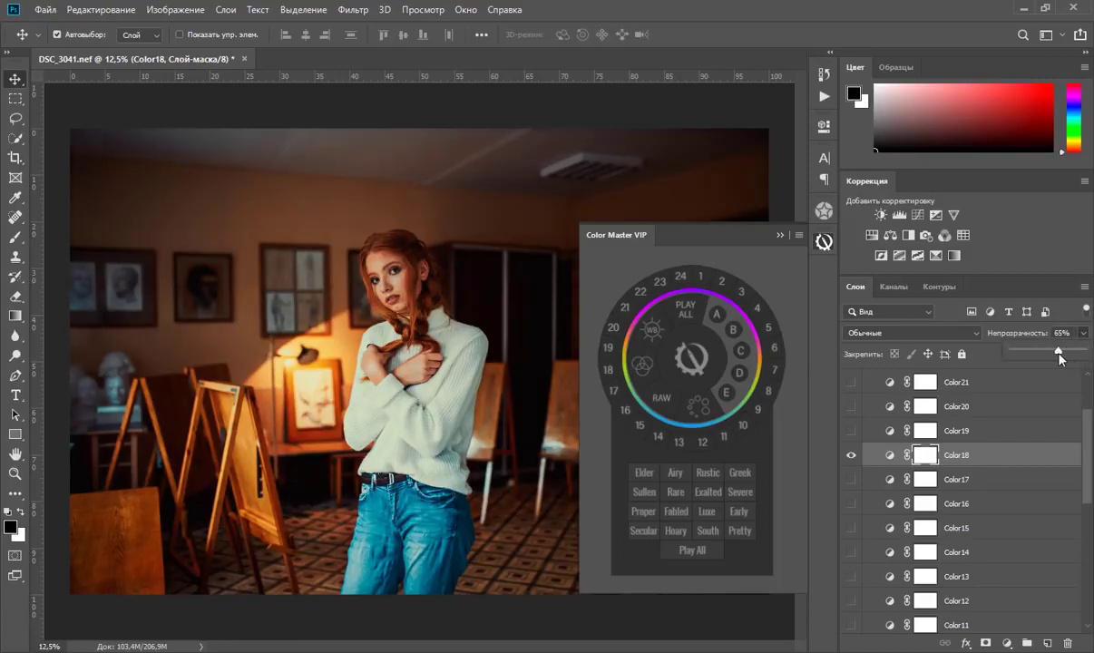
Step: Lower the Color6 layer's opacity to 75%
{"action": "scroll", "coordinate": [1020, 404], "scroll_direction": "down", "scroll_amount": 5}
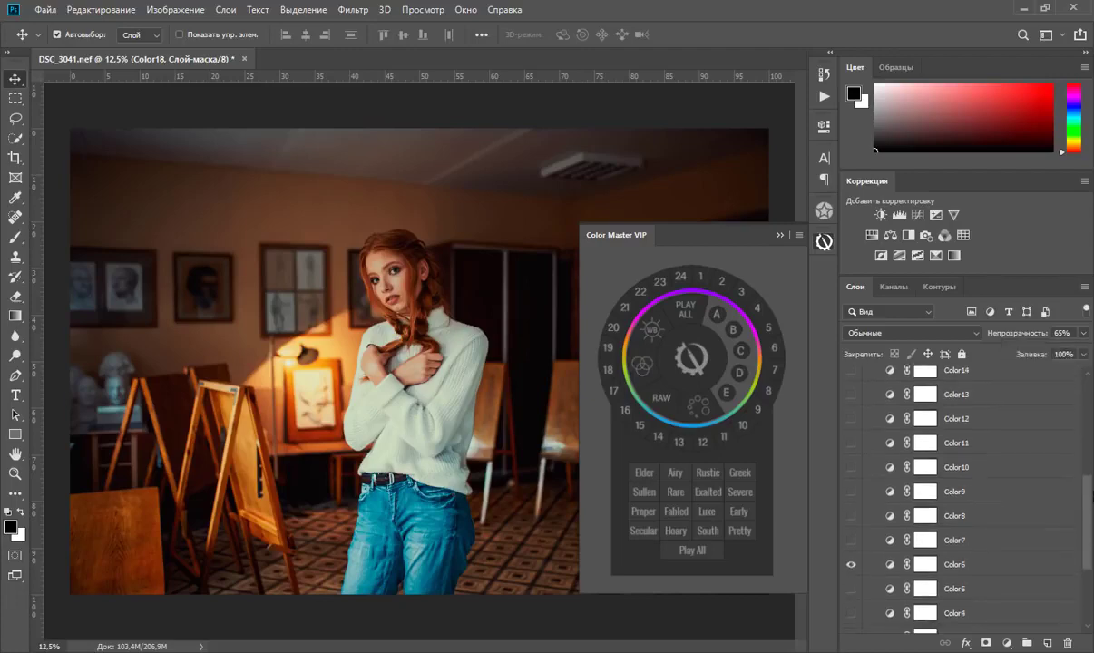
{"action": "scroll", "coordinate": [994, 544], "scroll_direction": "down", "scroll_amount": 1}
{"action": "left_click", "coordinate": [994, 548]}
{"action": "left_click", "coordinate": [1082, 332]}
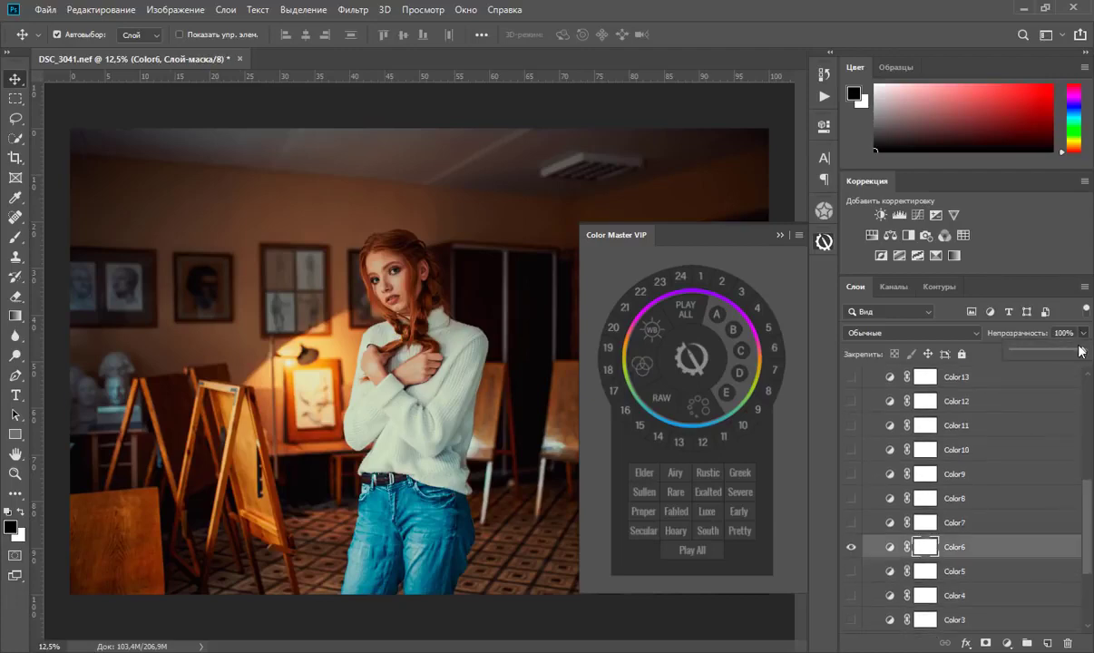
{"action": "left_click_drag", "start_coordinate": [1081, 351], "coordinate": [1063, 355]}
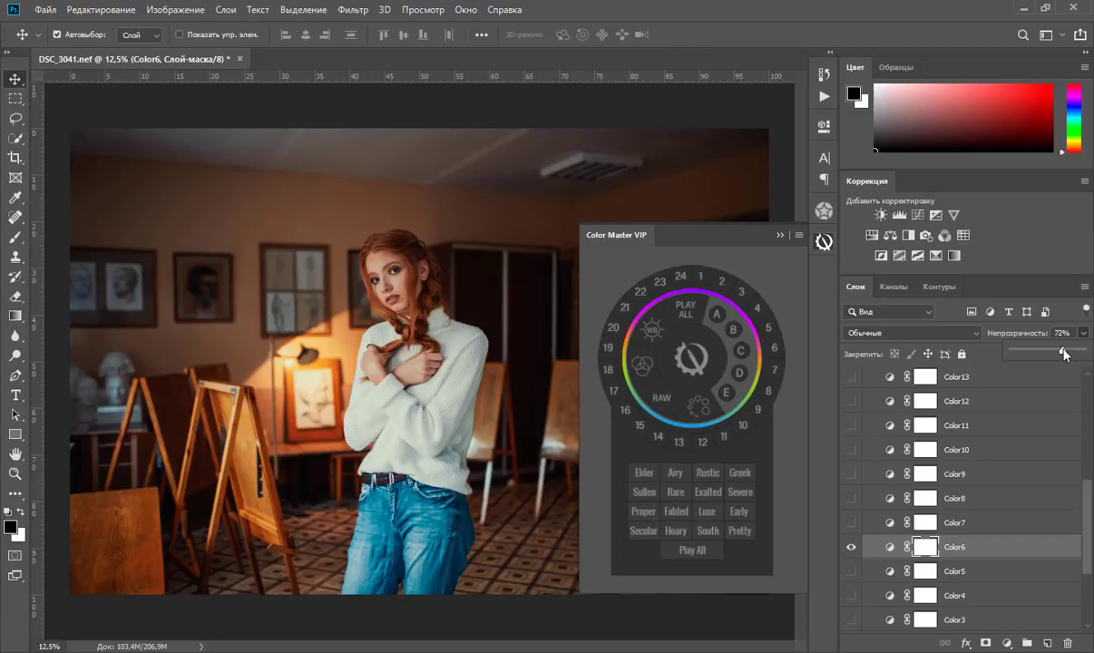
{"action": "left_click_drag", "start_coordinate": [1063, 355], "coordinate": [1065, 355]}
{"action": "left_click_drag", "start_coordinate": [1087, 492], "coordinate": [1088, 391]}
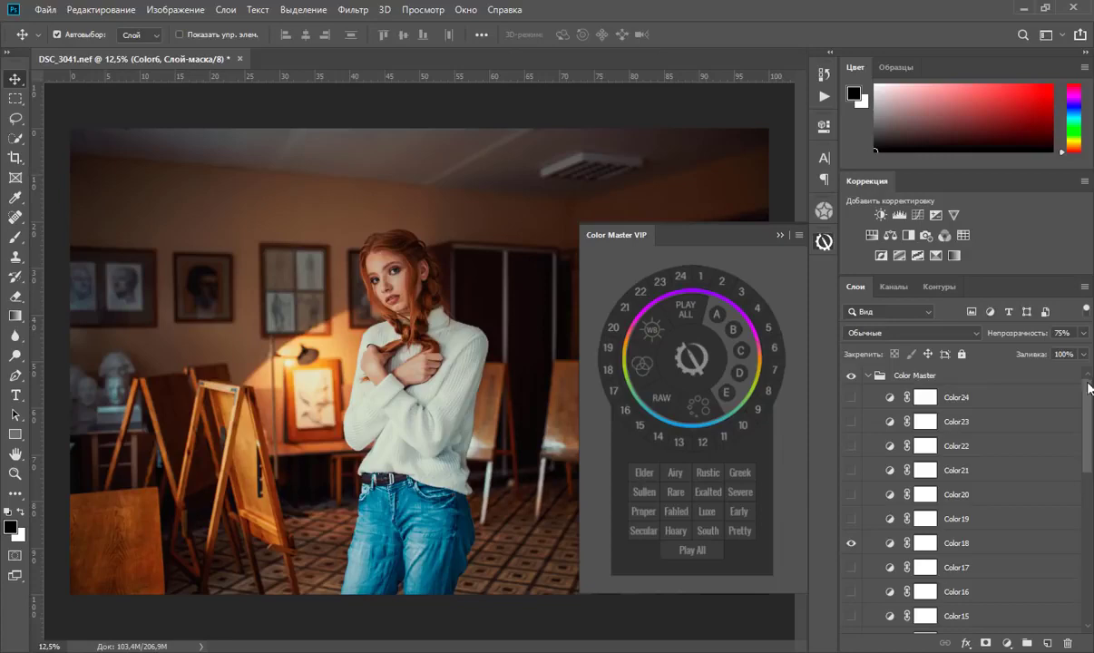
Step: Delete the Color Master group, then try the Color4, Color5 and Color6 grades from the wheel
{"action": "left_click", "coordinate": [867, 377]}
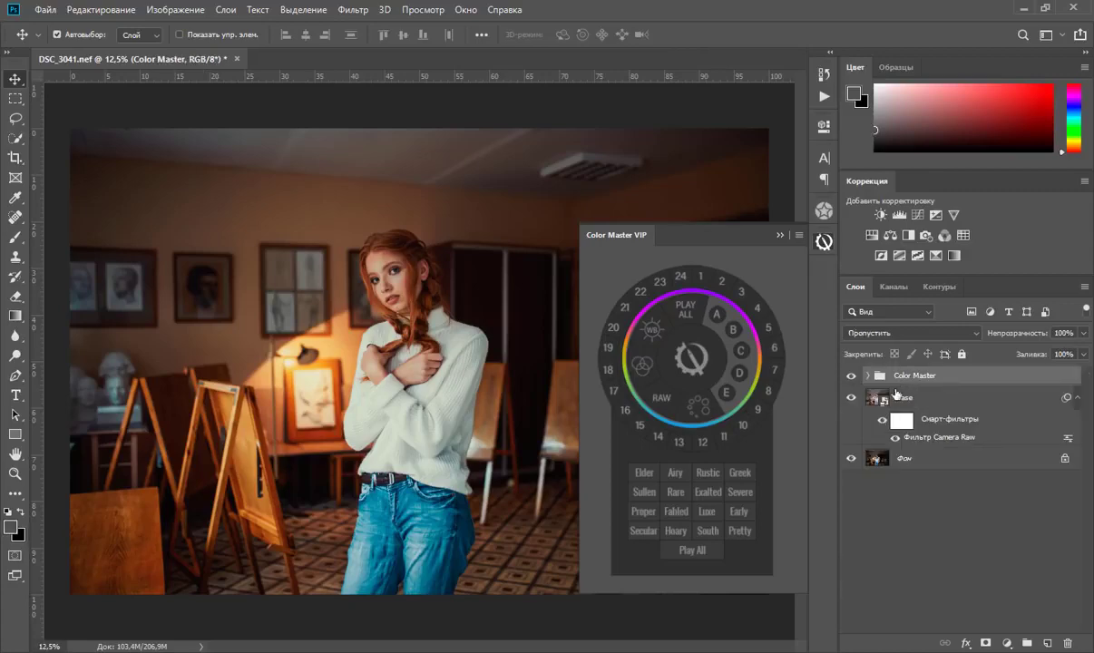
{"action": "key", "text": "Delete"}
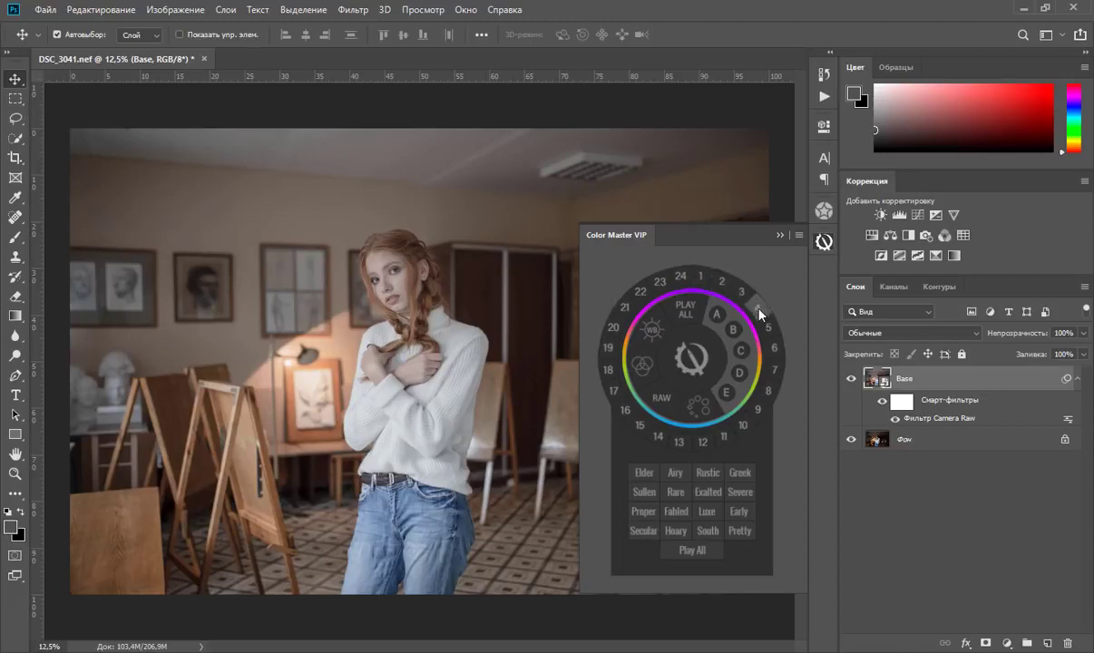
{"action": "left_click", "coordinate": [760, 314]}
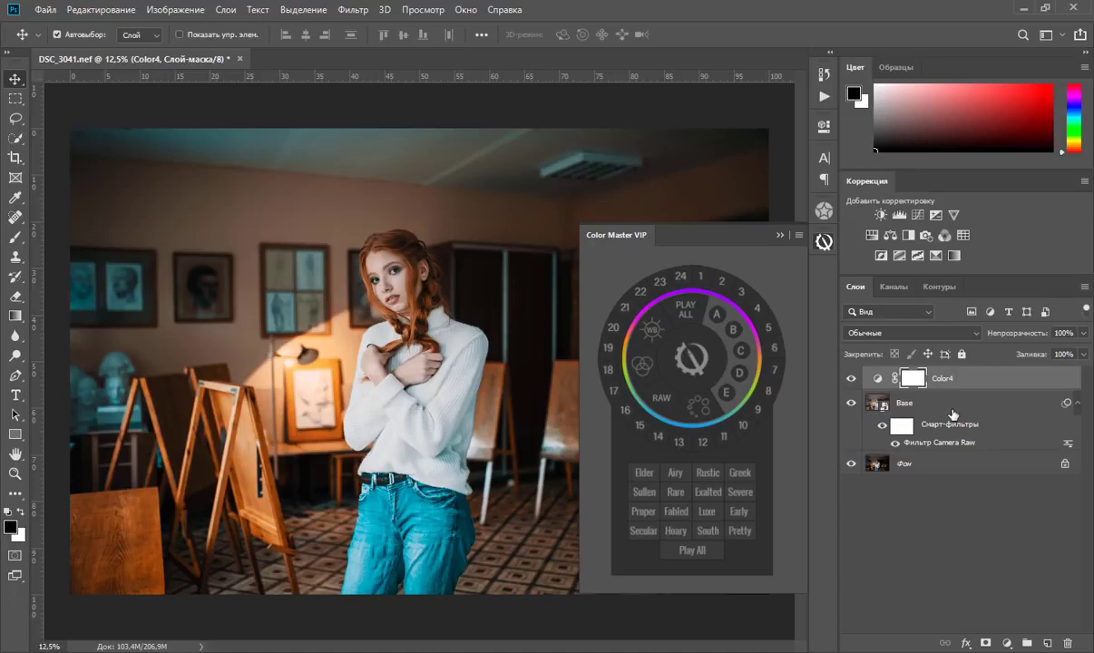
{"action": "left_click", "coordinate": [775, 317]}
{"action": "left_click", "coordinate": [773, 327]}
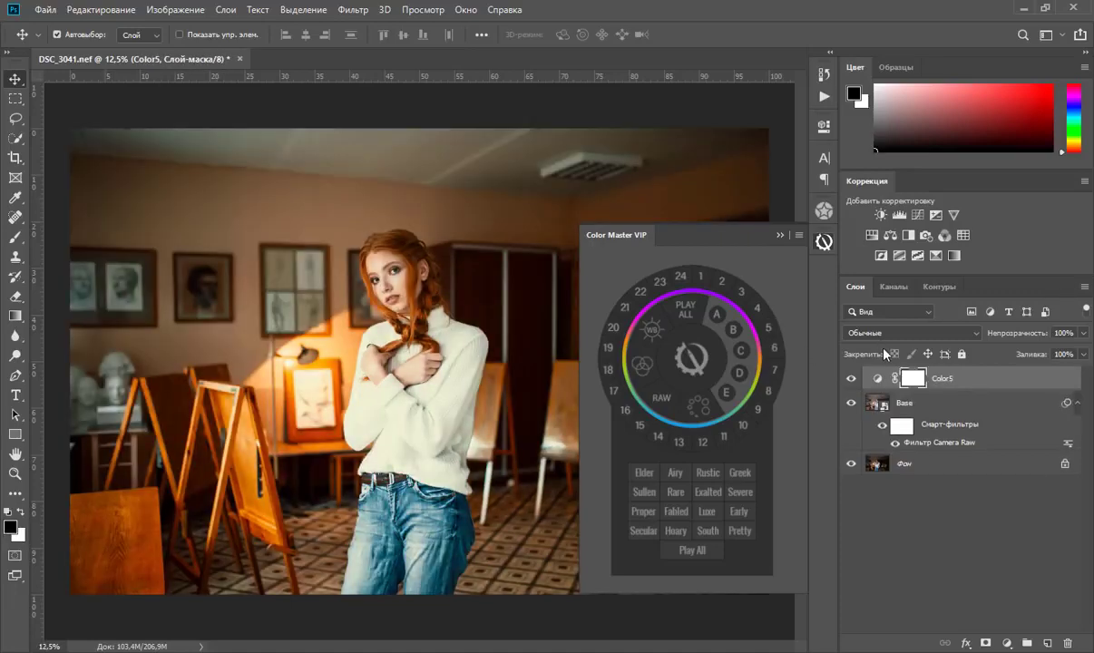
{"action": "left_click", "coordinate": [736, 294]}
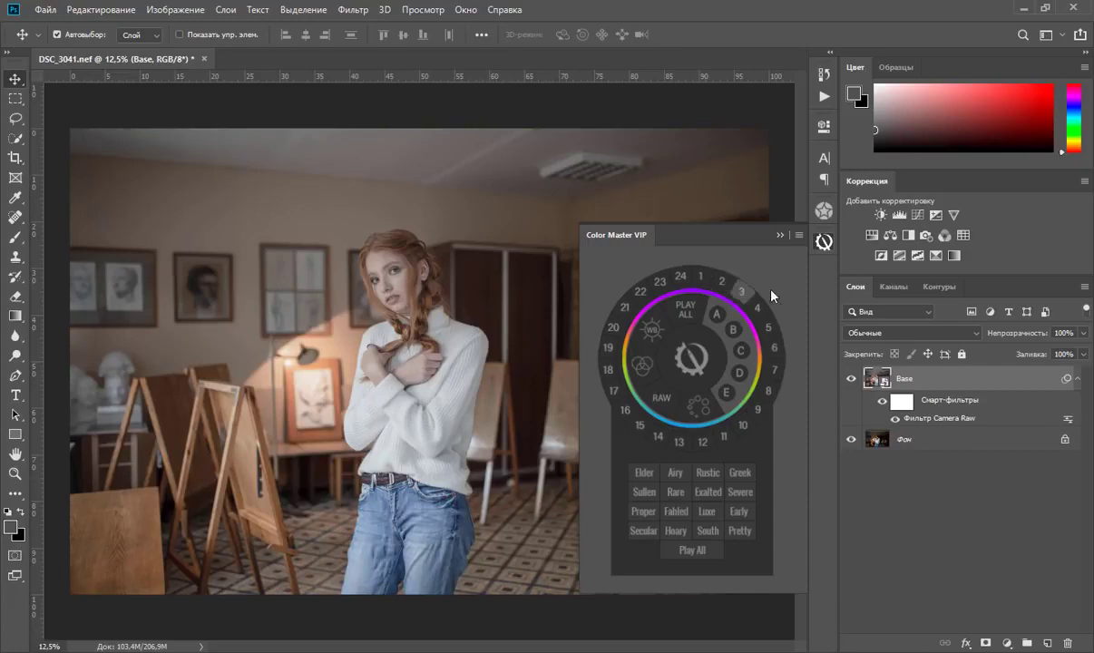
{"action": "left_click", "coordinate": [773, 347]}
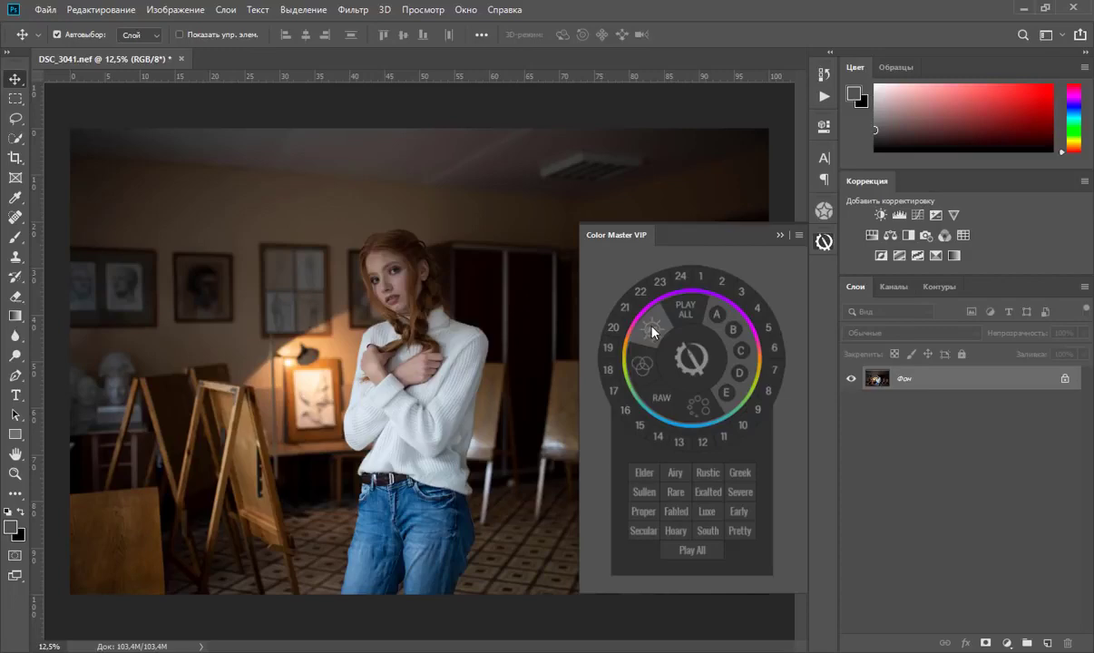
Step: Add a White Balance correction and zoom in on the girl's face
{"action": "left_click", "coordinate": [656, 331]}
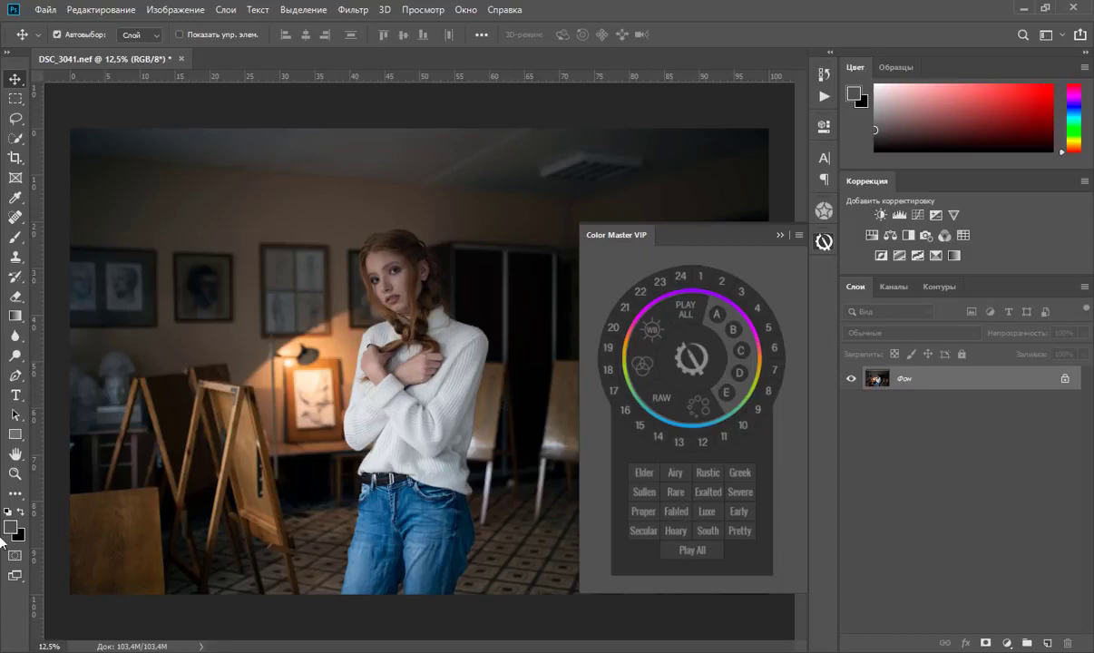
{"action": "left_click", "coordinate": [16, 473]}
{"action": "left_click", "coordinate": [357, 272]}
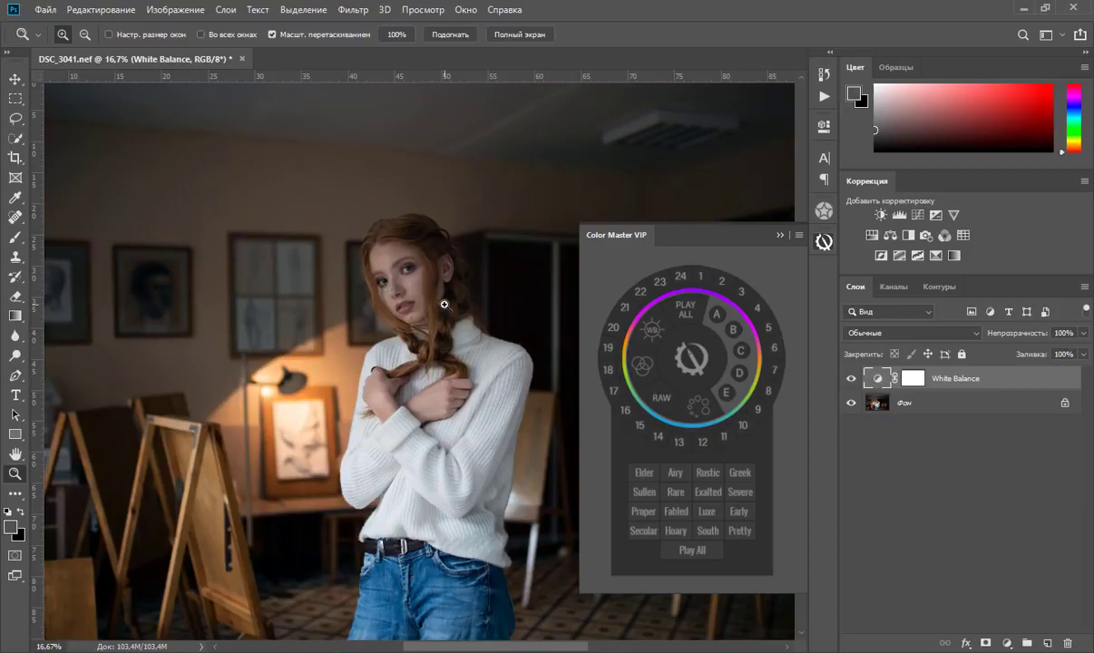
Step: Fit the photo on screen and undo the White Balance adjustment layer
{"action": "right_click", "coordinate": [415, 283]}
{"action": "left_click", "coordinate": [513, 314]}
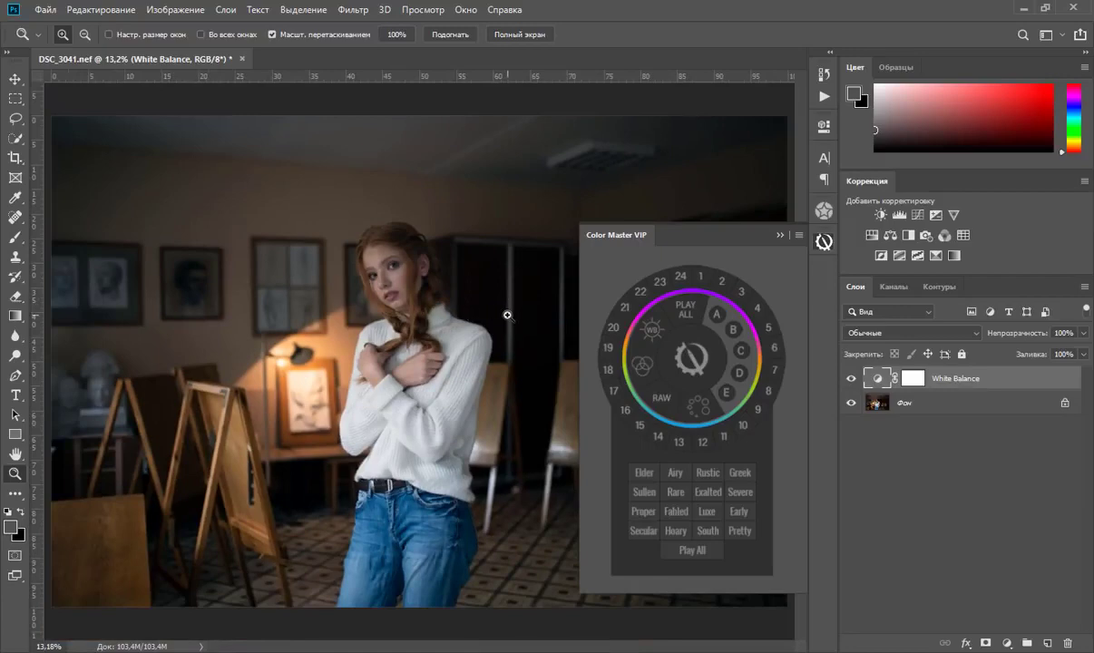
{"action": "key", "text": "ctrl+z"}
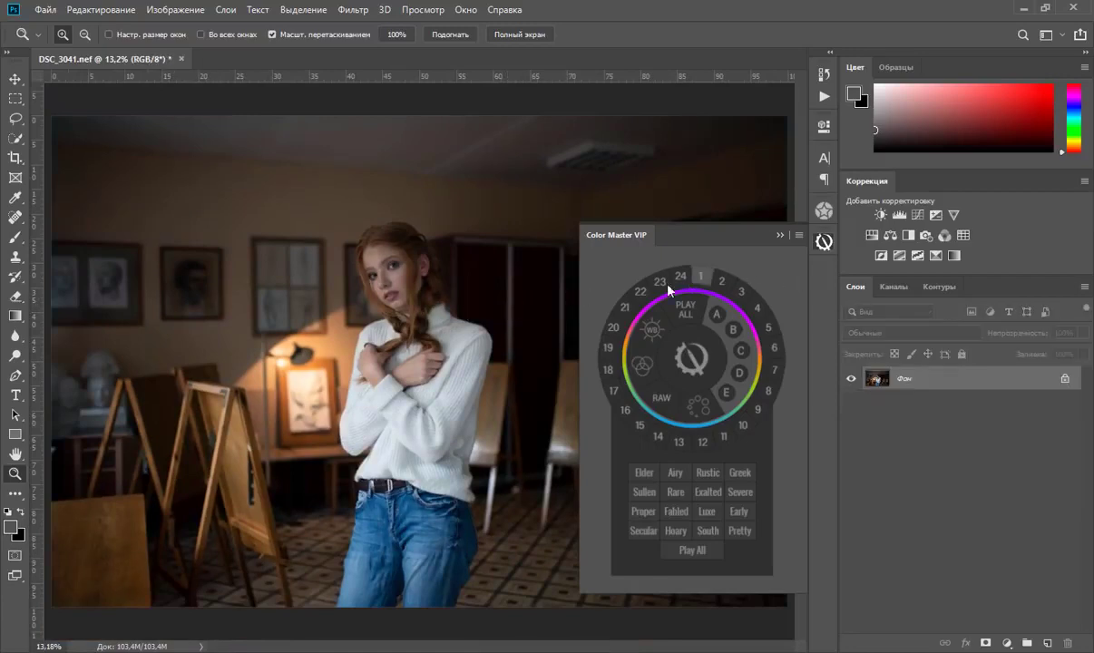
Step: Convert DSC_3041.nef's colour profile from Adobe RGB (1998) to sRGB IEC61966-2.1
{"action": "left_click", "coordinate": [650, 368]}
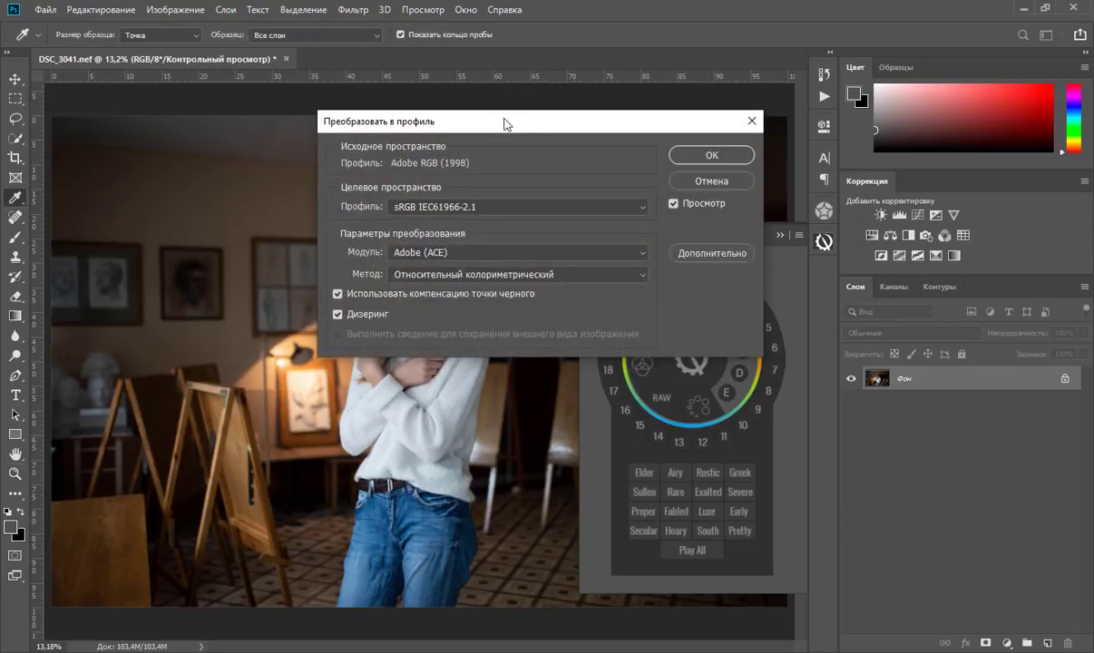
{"action": "left_click_drag", "start_coordinate": [508, 122], "coordinate": [449, 110]}
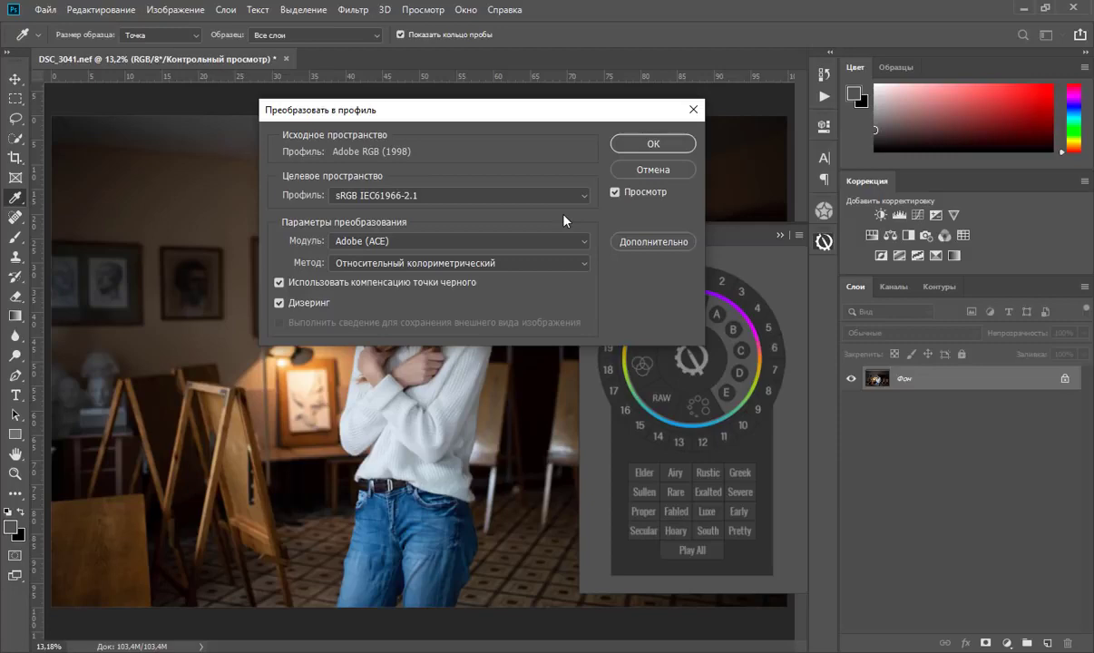
{"action": "left_click", "coordinate": [629, 137]}
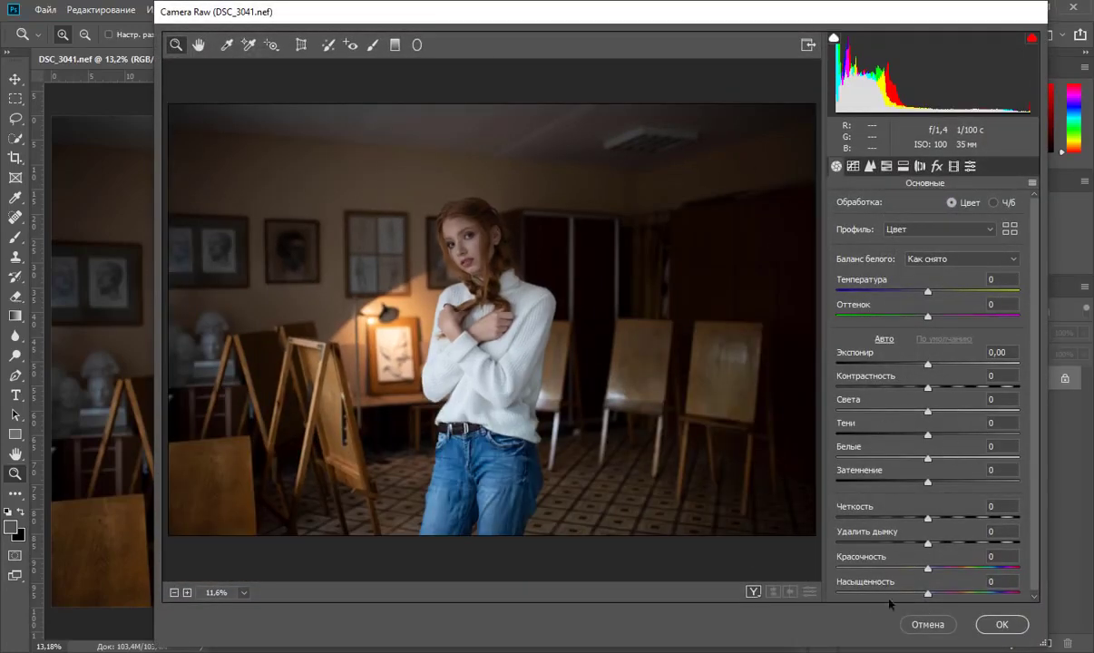
{"action": "left_click", "coordinate": [1002, 623]}
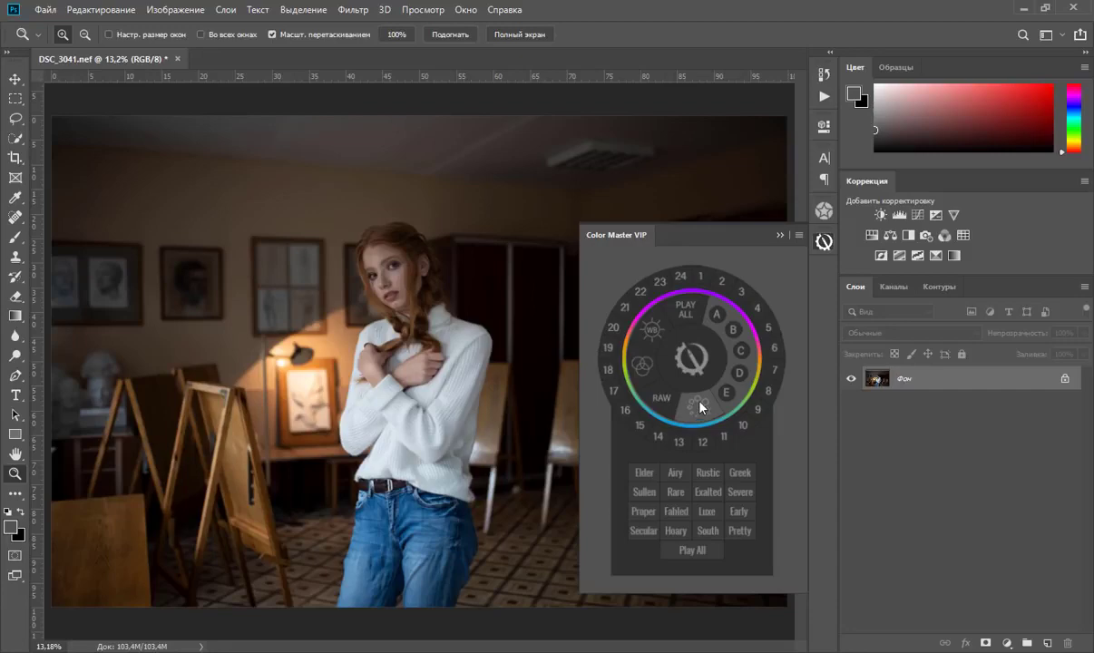
{"action": "left_click", "coordinate": [699, 408]}
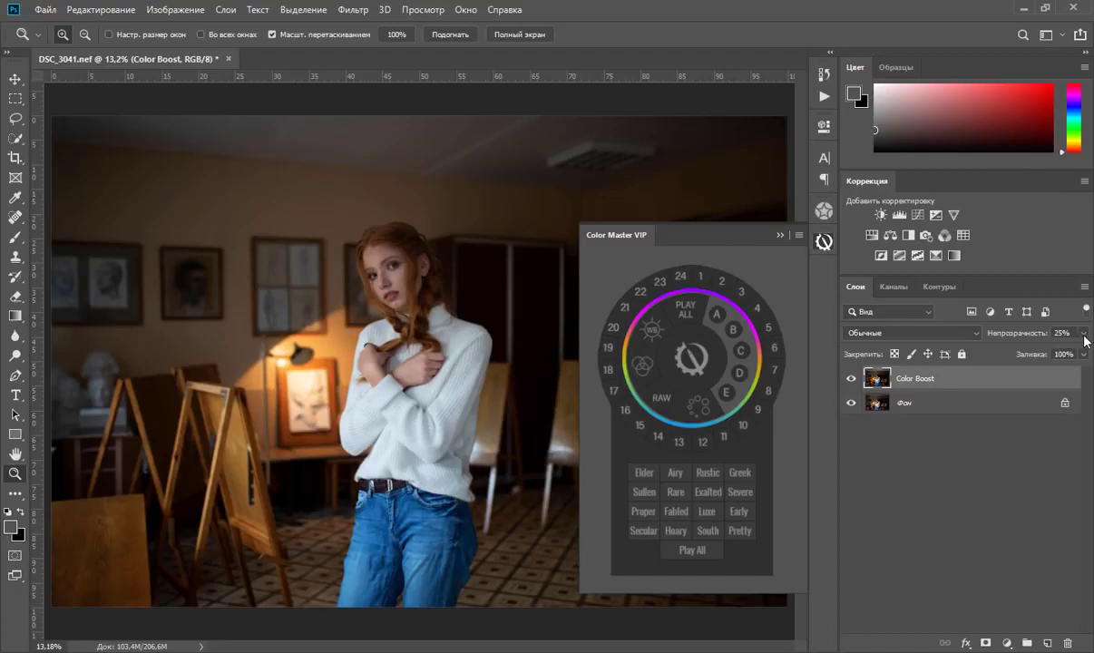
{"action": "left_click", "coordinate": [1083, 333]}
{"action": "left_click_drag", "start_coordinate": [1054, 351], "coordinate": [1082, 351]}
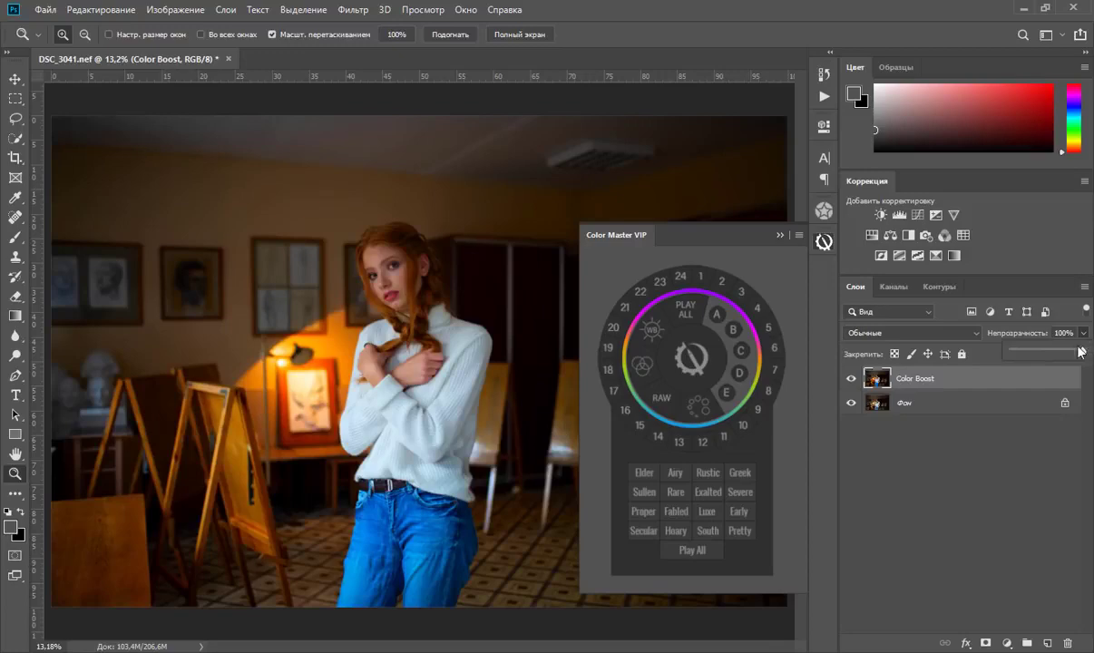
{"action": "left_click", "coordinate": [853, 379]}
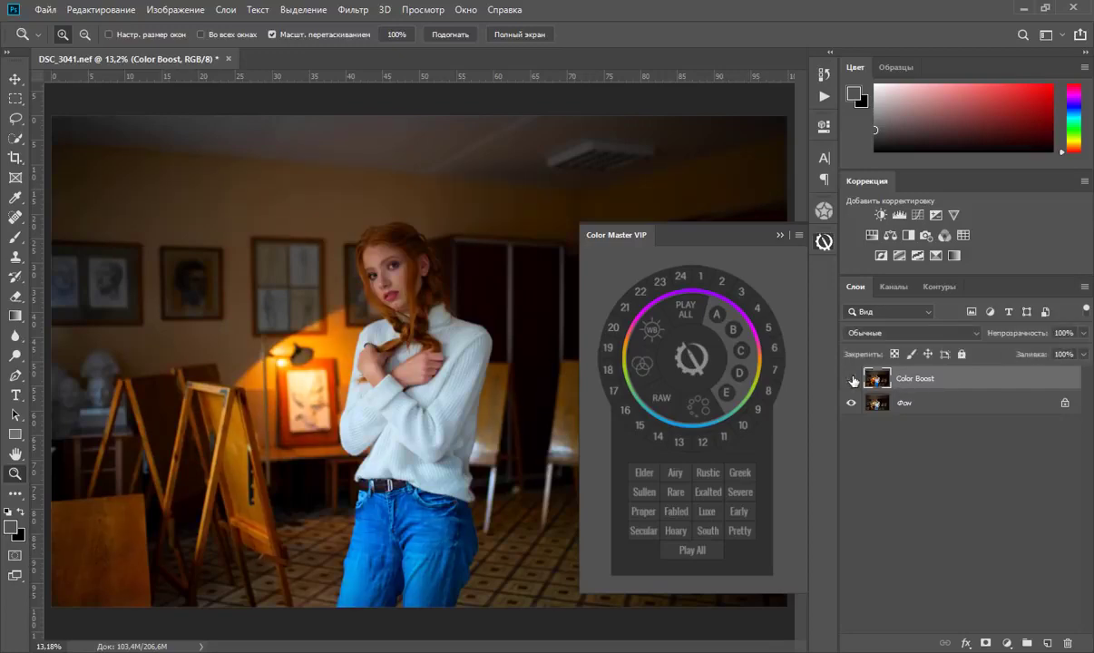
{"action": "left_click", "coordinate": [852, 380]}
{"action": "left_click", "coordinate": [1081, 333]}
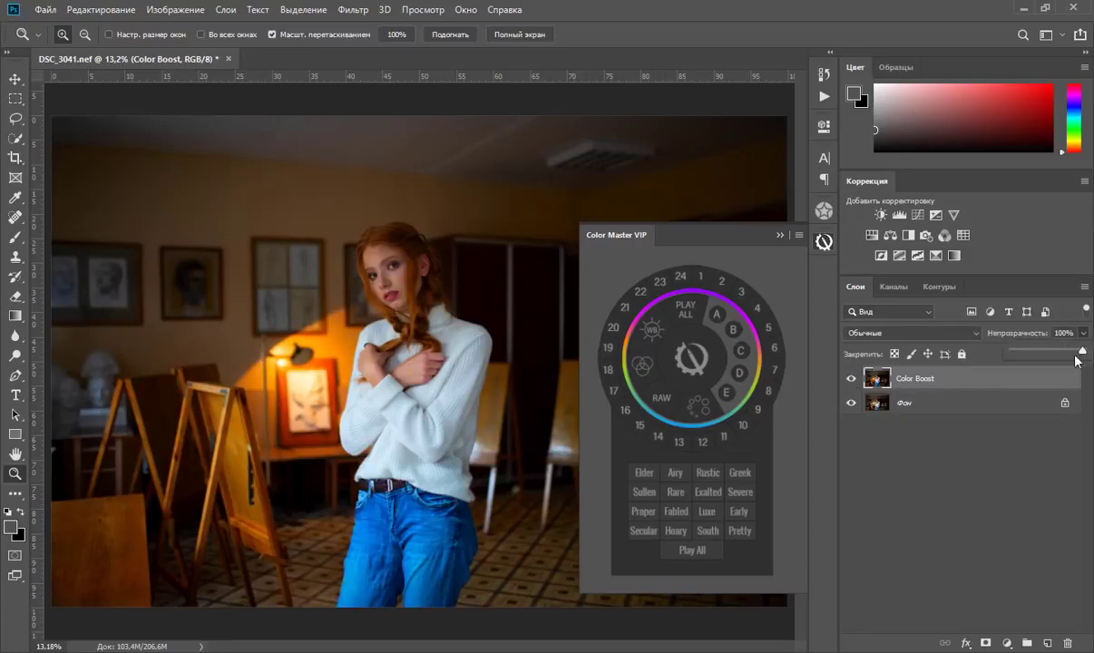
{"action": "left_click_drag", "start_coordinate": [1079, 349], "coordinate": [1035, 355]}
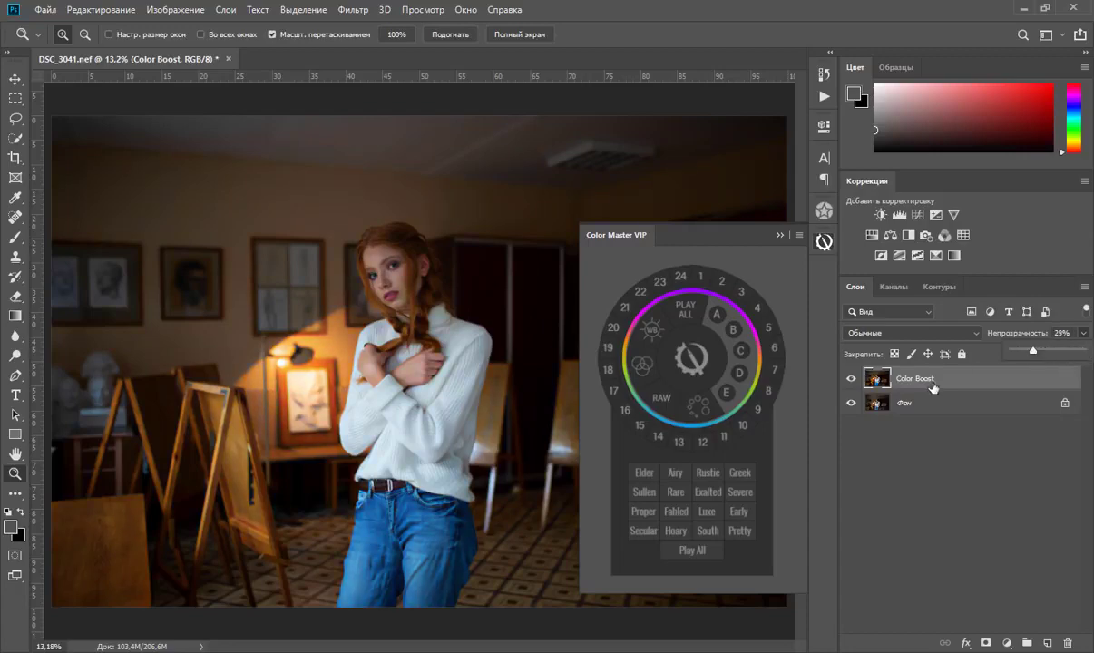
{"action": "left_click", "coordinate": [967, 382]}
{"action": "key", "text": "ctrl+e"}
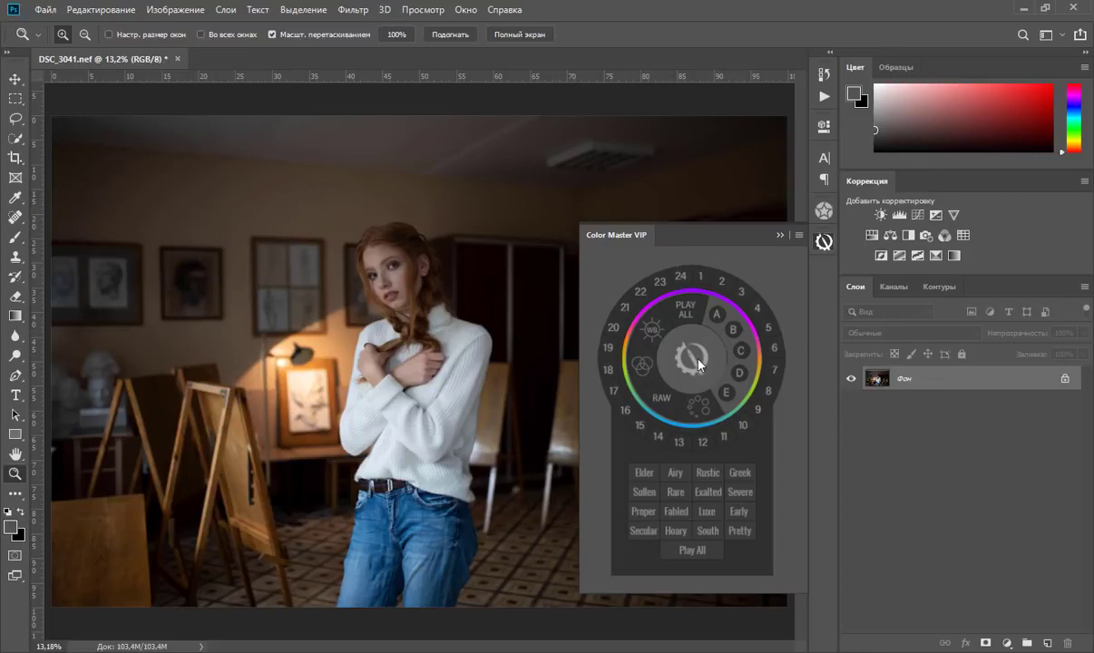
Step: Add a Camera Raw Base layer and generate all Color Master VIP style layers, expanding the group
{"action": "left_click", "coordinate": [695, 361]}
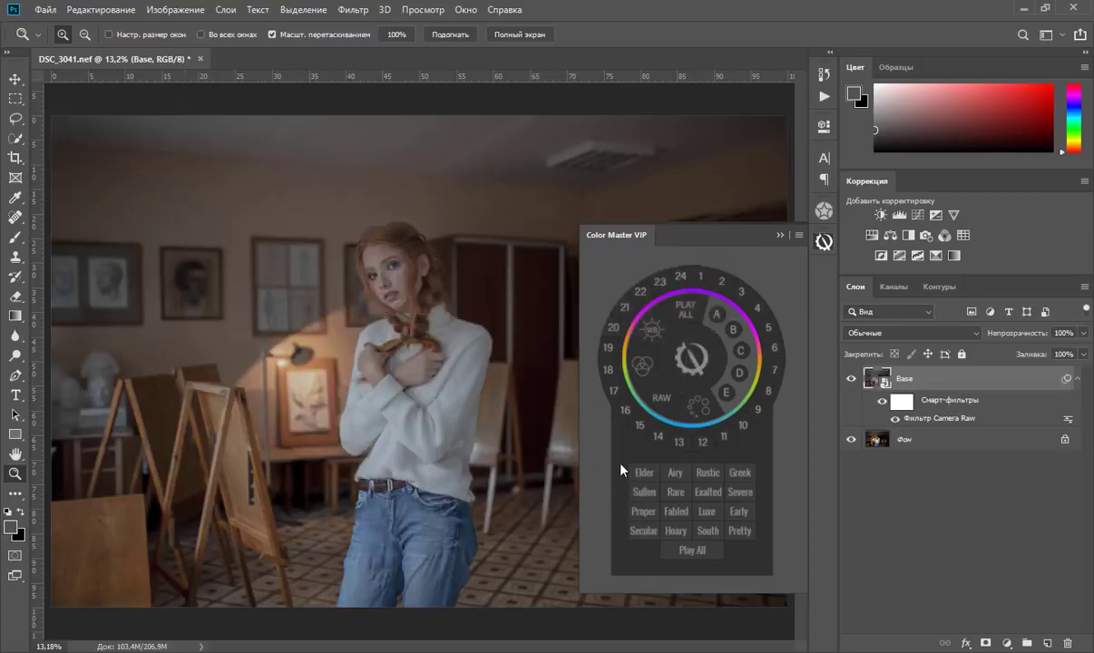
{"action": "left_click", "coordinate": [695, 550]}
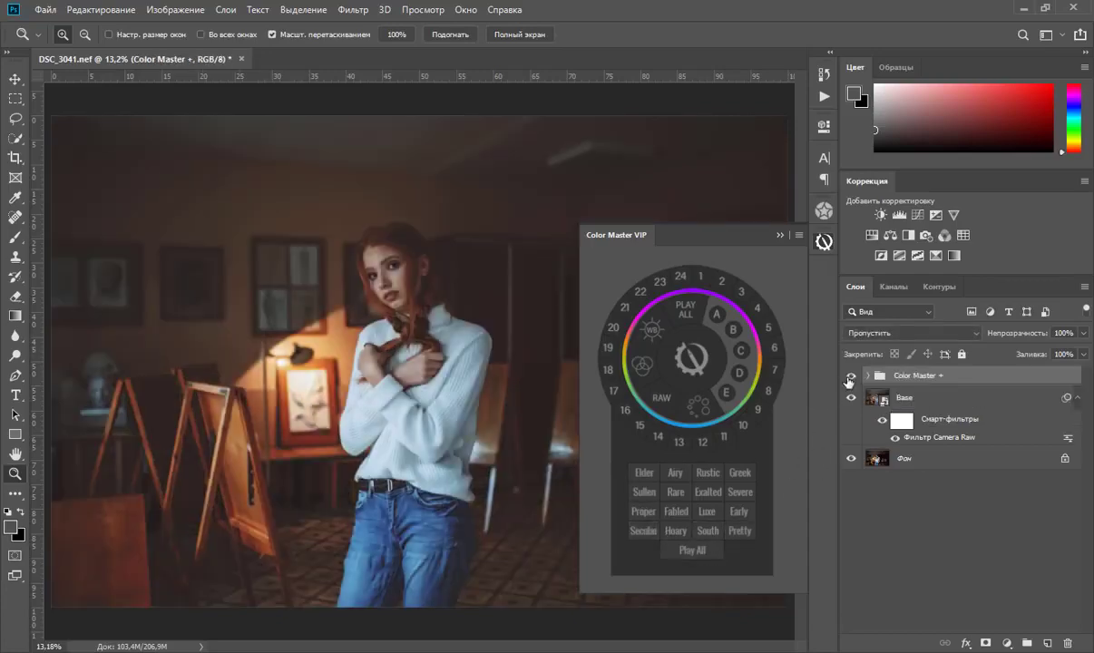
{"action": "left_click", "coordinate": [867, 375]}
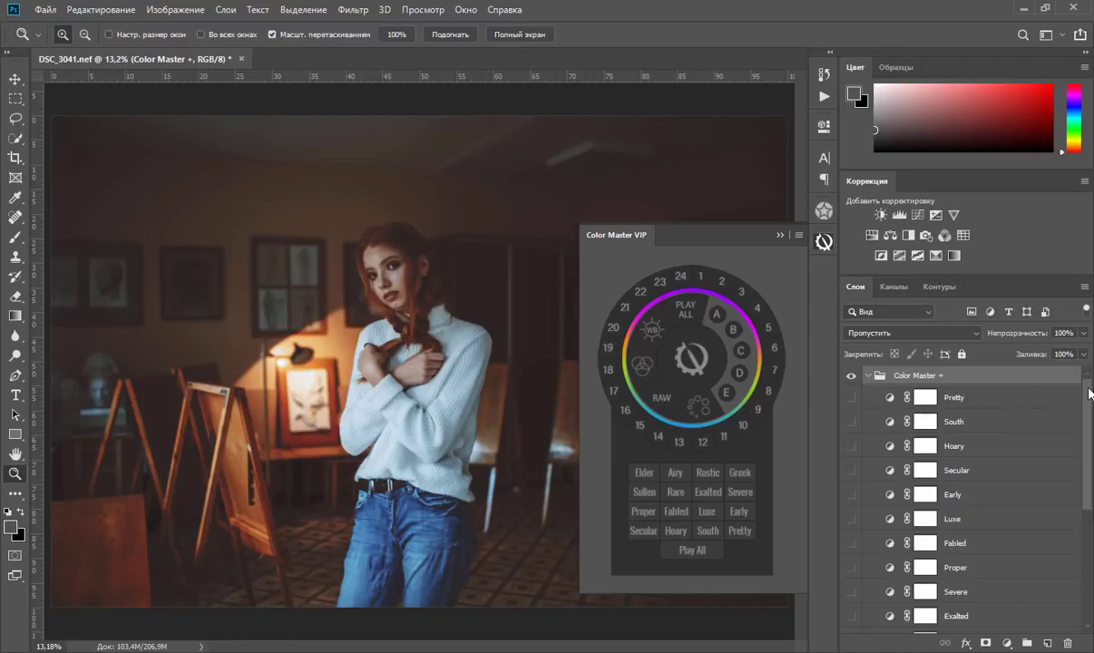
{"action": "left_click_drag", "start_coordinate": [1089, 392], "coordinate": [1088, 496]}
Step: Preview the Airy, Rustic and Greek styles, leaving only Sullen visible
{"action": "left_click", "coordinate": [851, 513]}
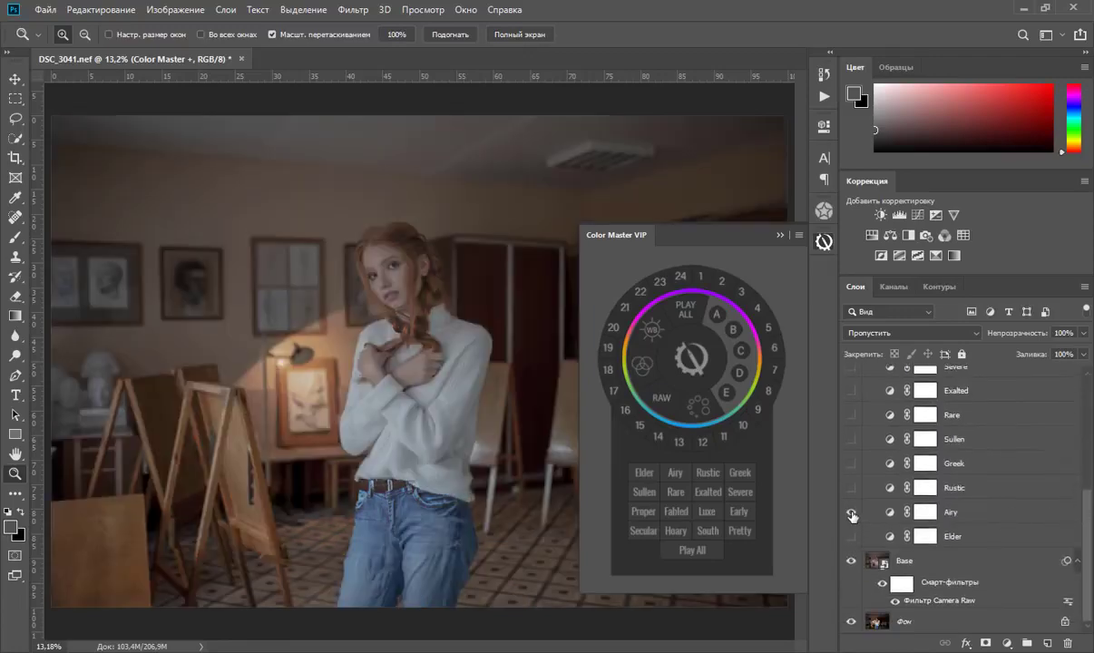
{"action": "left_click", "coordinate": [850, 512]}
{"action": "left_click", "coordinate": [851, 488]}
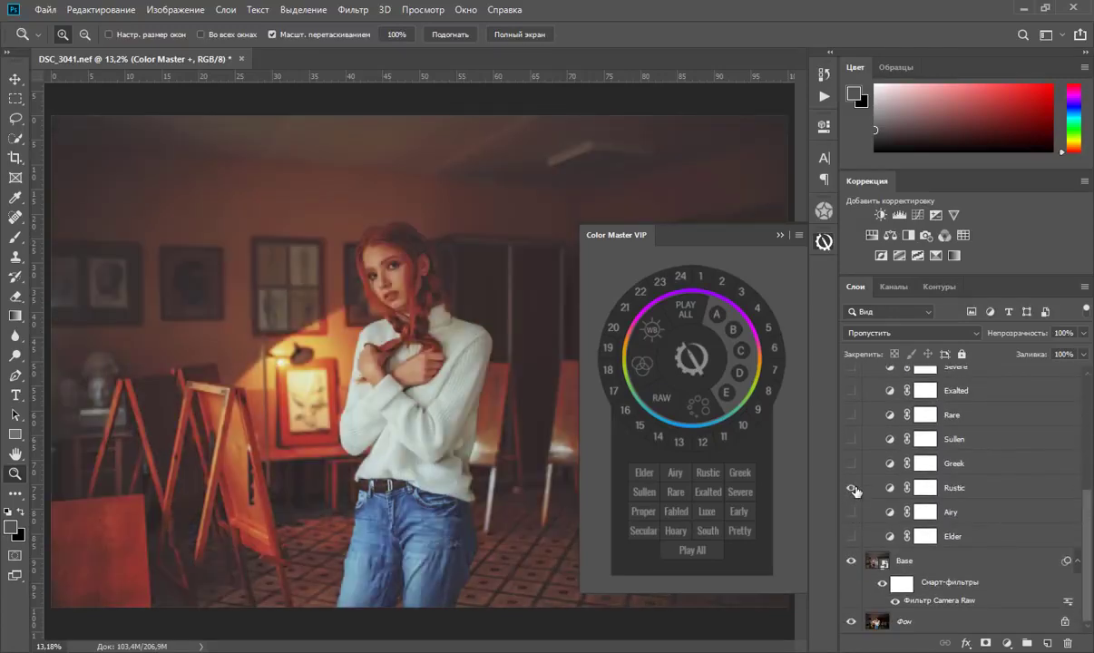
{"action": "left_click", "coordinate": [851, 488]}
{"action": "left_click", "coordinate": [851, 463]}
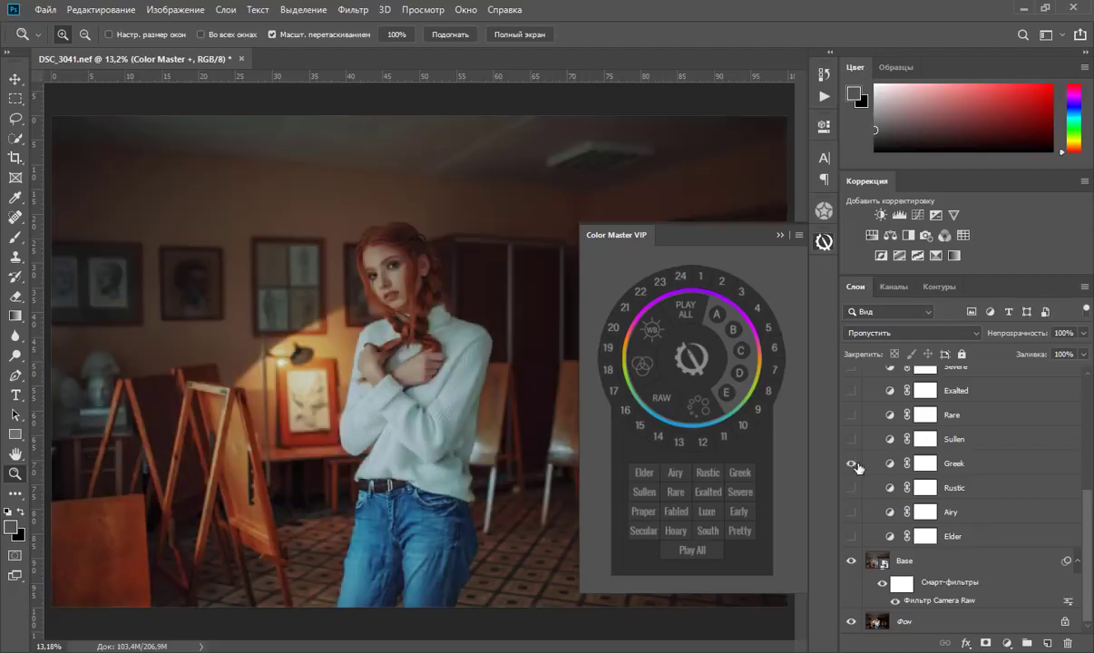
{"action": "left_click", "coordinate": [851, 464]}
{"action": "left_click", "coordinate": [851, 438]}
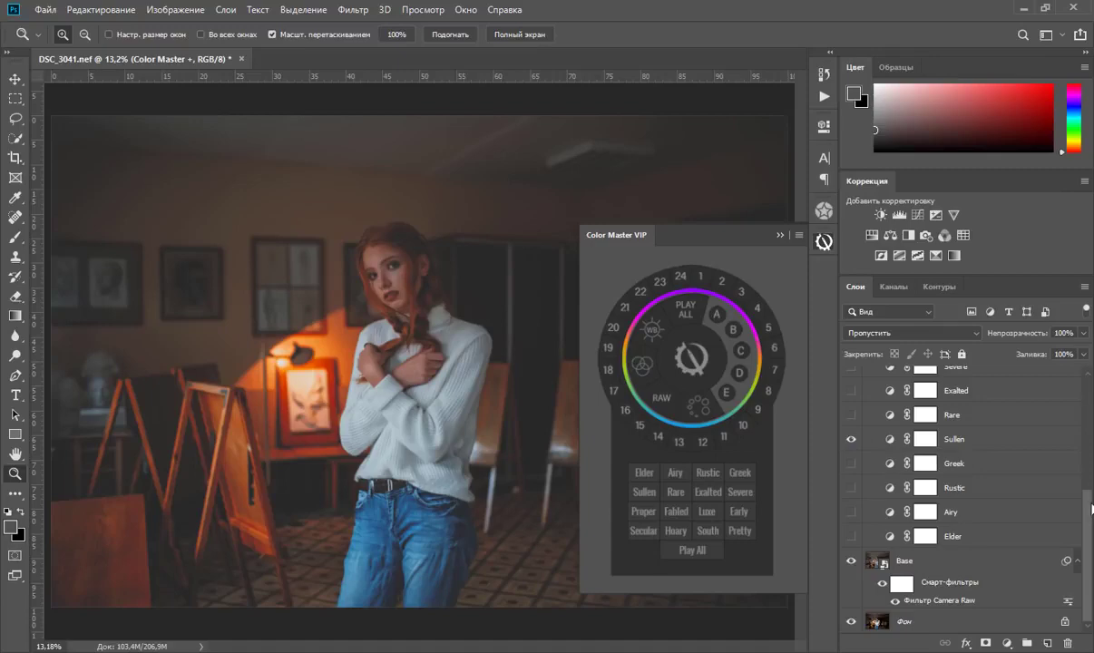
{"action": "left_click_drag", "start_coordinate": [948, 600], "coordinate": [998, 571]}
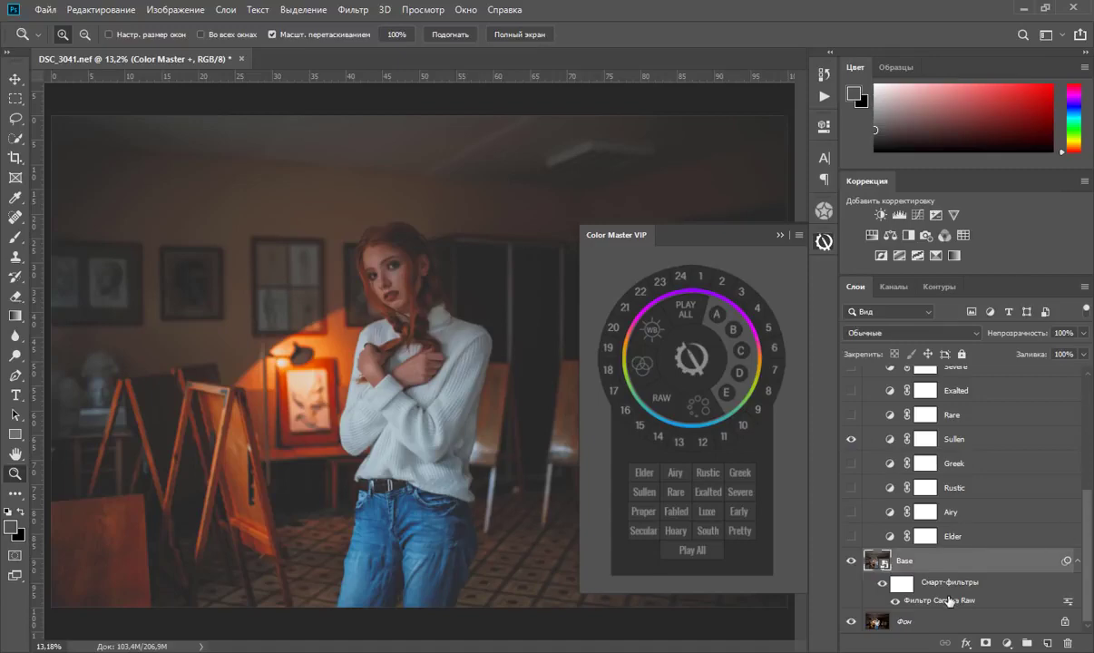
Step: Set the Base layer's Camera Raw Filter Exposure to +0,65
{"action": "double_click", "coordinate": [1016, 553]}
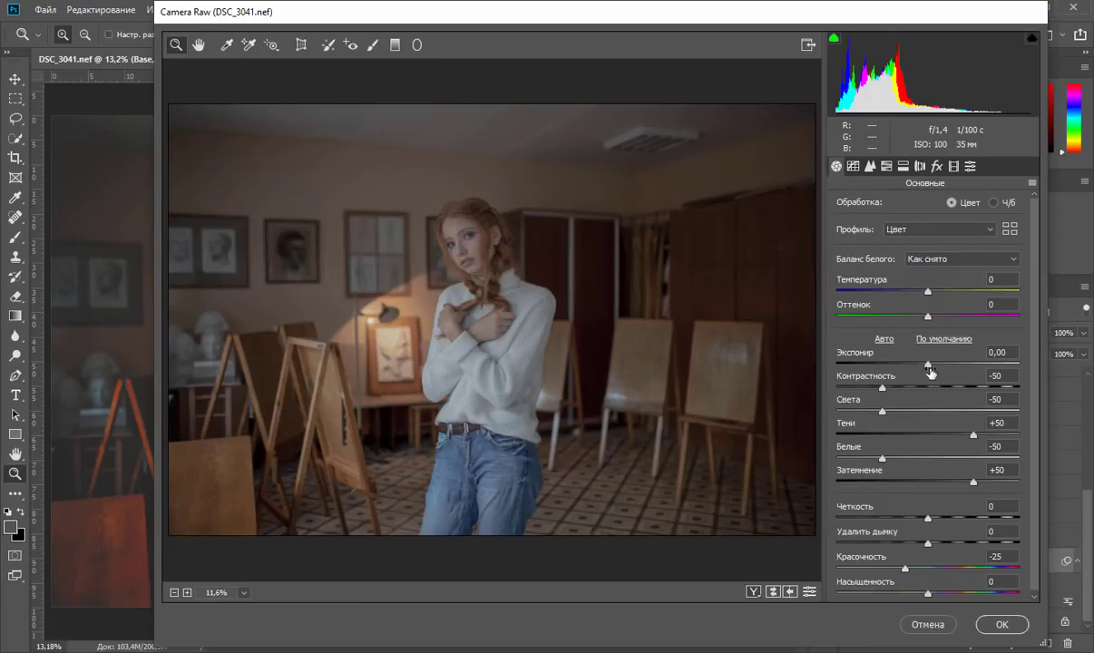
{"action": "left_click_drag", "start_coordinate": [928, 366], "coordinate": [939, 364]}
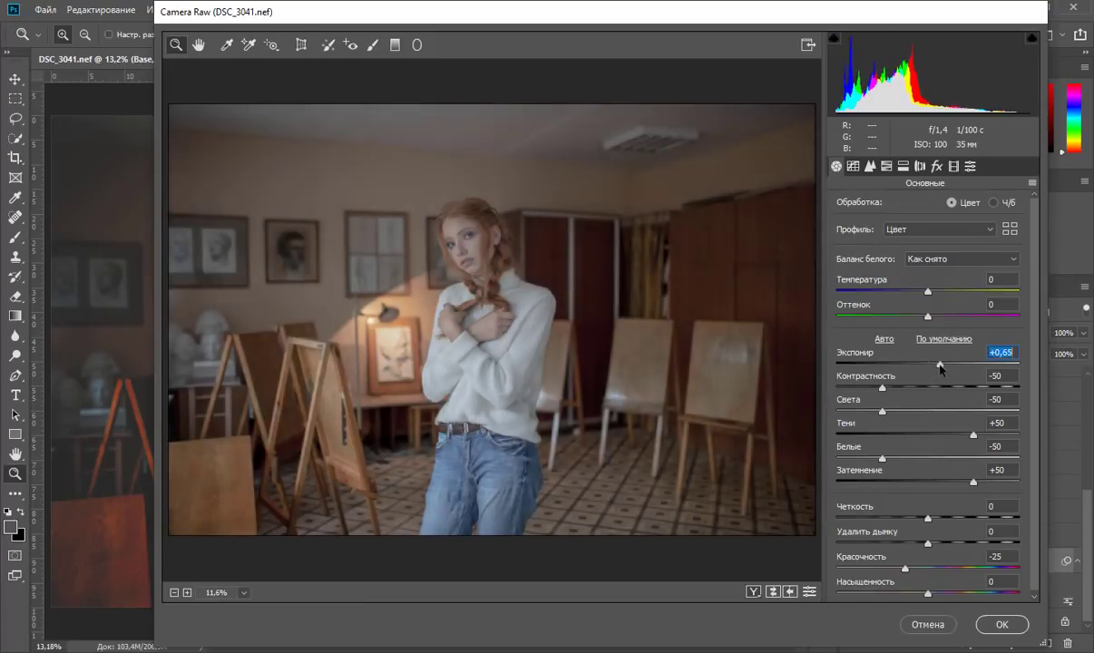
{"action": "left_click", "coordinate": [997, 624]}
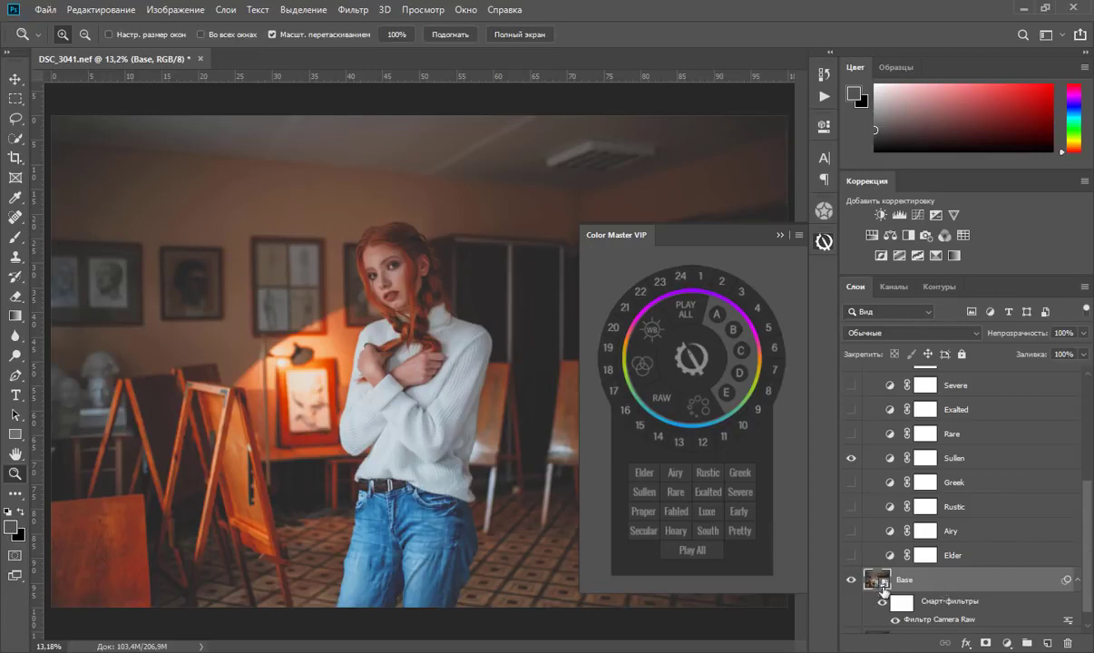
{"action": "scroll", "coordinate": [862, 580], "scroll_direction": "down", "scroll_amount": 1}
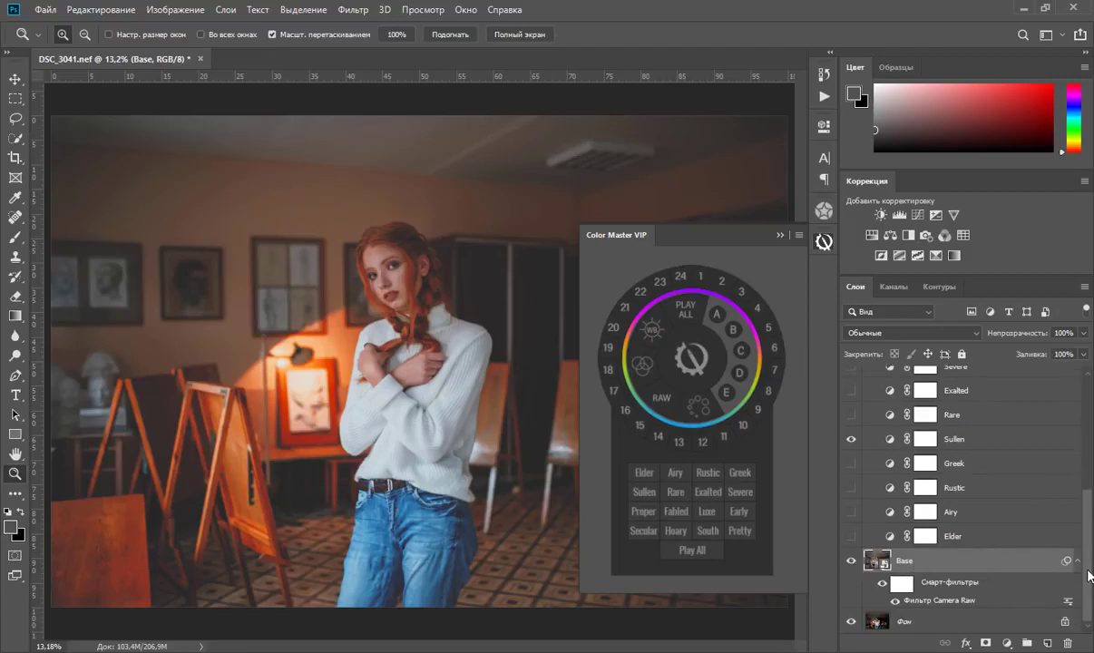
{"action": "left_click_drag", "start_coordinate": [1088, 576], "coordinate": [1087, 463]}
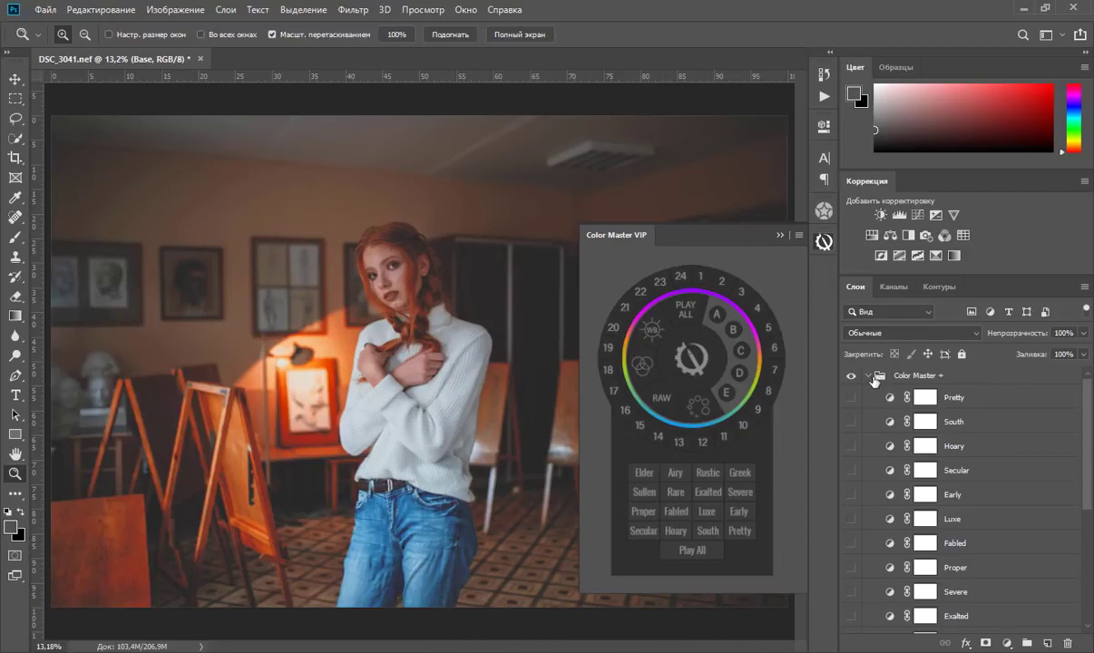
{"action": "left_click", "coordinate": [868, 376]}
{"action": "left_click_drag", "start_coordinate": [1090, 407], "coordinate": [1090, 506]}
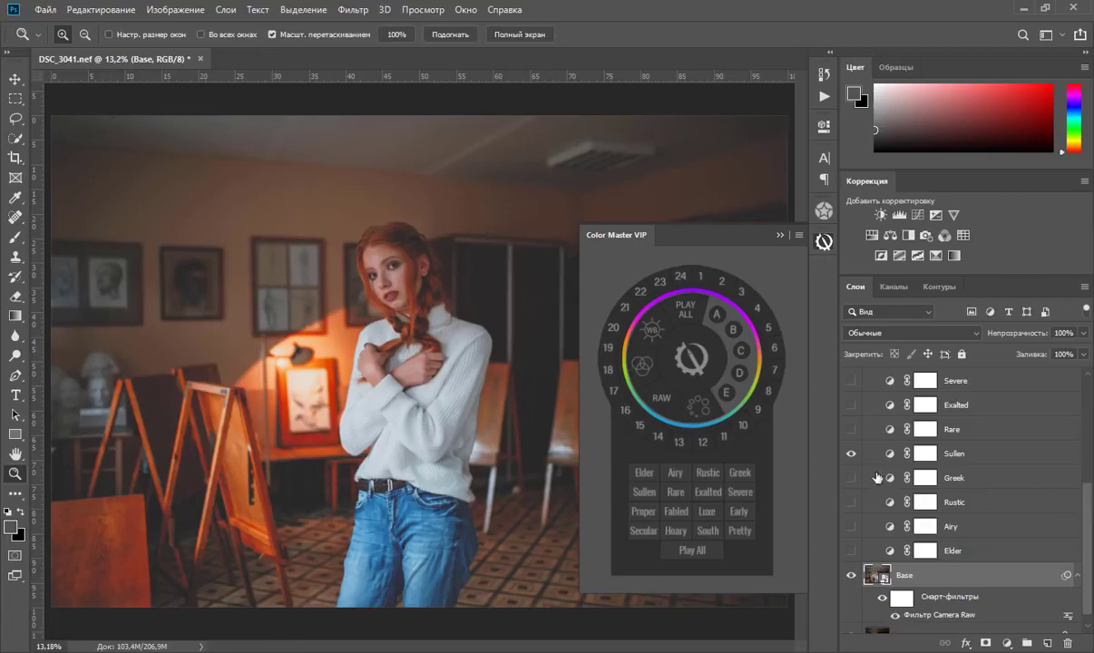
{"action": "left_click", "coordinate": [964, 456]}
{"action": "left_click", "coordinate": [878, 577]}
{"action": "scroll", "coordinate": [967, 465], "scroll_direction": "up", "scroll_amount": 3}
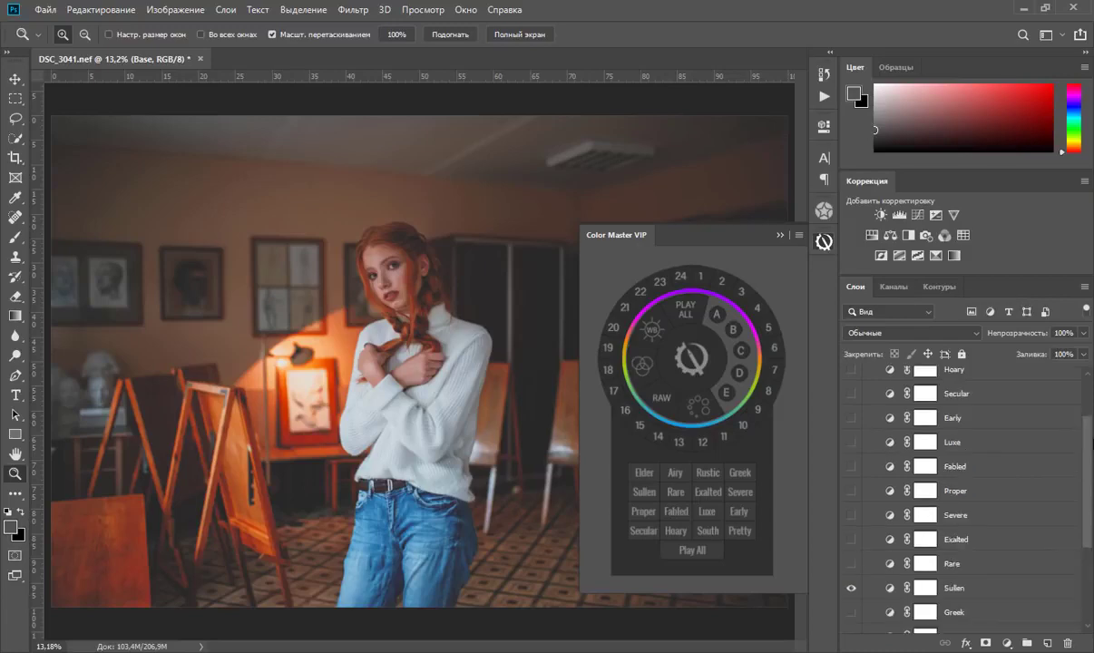